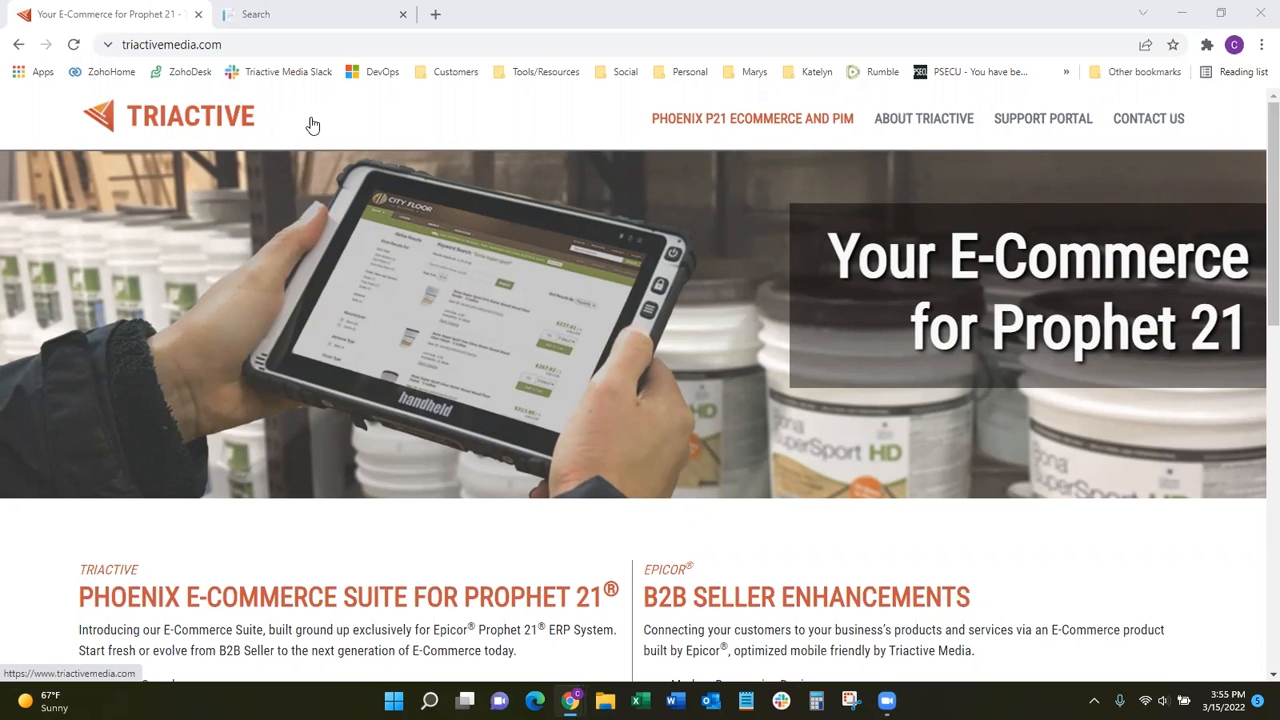
# Switch to the PIM site and open its Technical Specification Manager.
pyautogui.click(305, 15)
pyautogui.moveTo(248, 116)
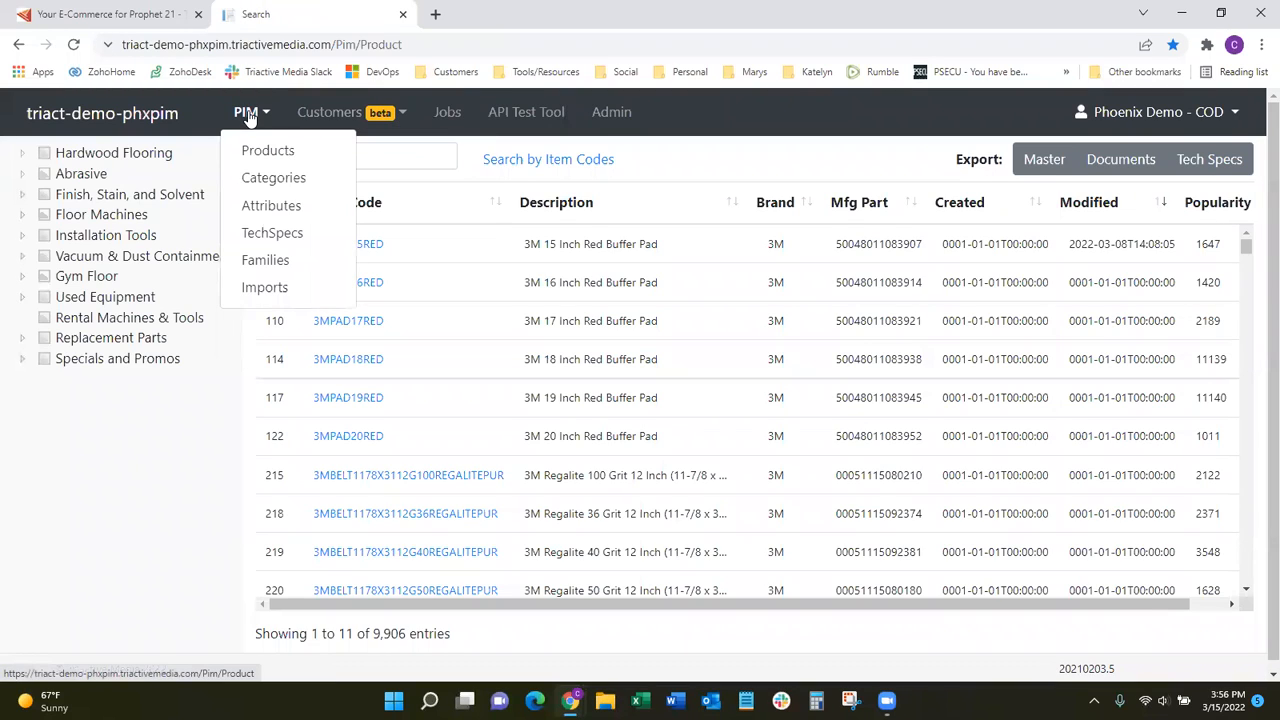
pyautogui.click(272, 234)
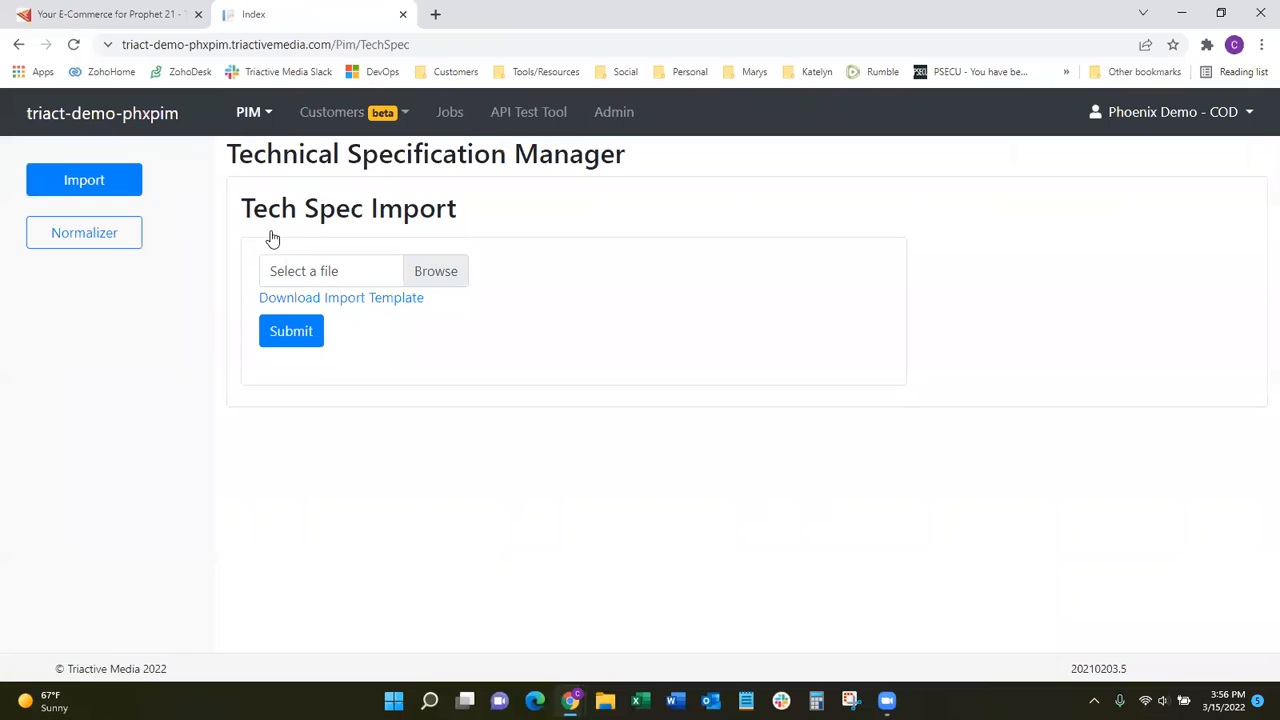
# Filter the product list to the Rolls category under Abrasive and open item NTROLL12X25G40BLAZEPLUS-CLOTH.
pyautogui.moveTo(263, 128)
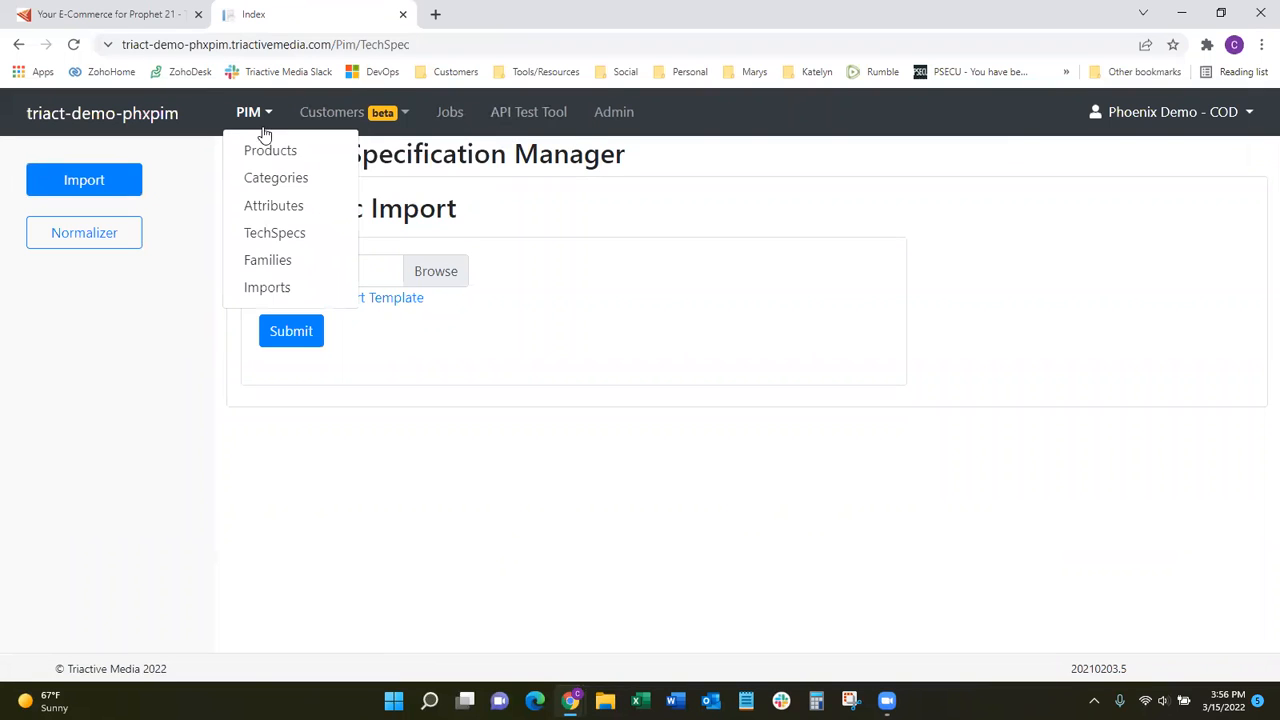
pyautogui.click(266, 152)
pyautogui.click(347, 166)
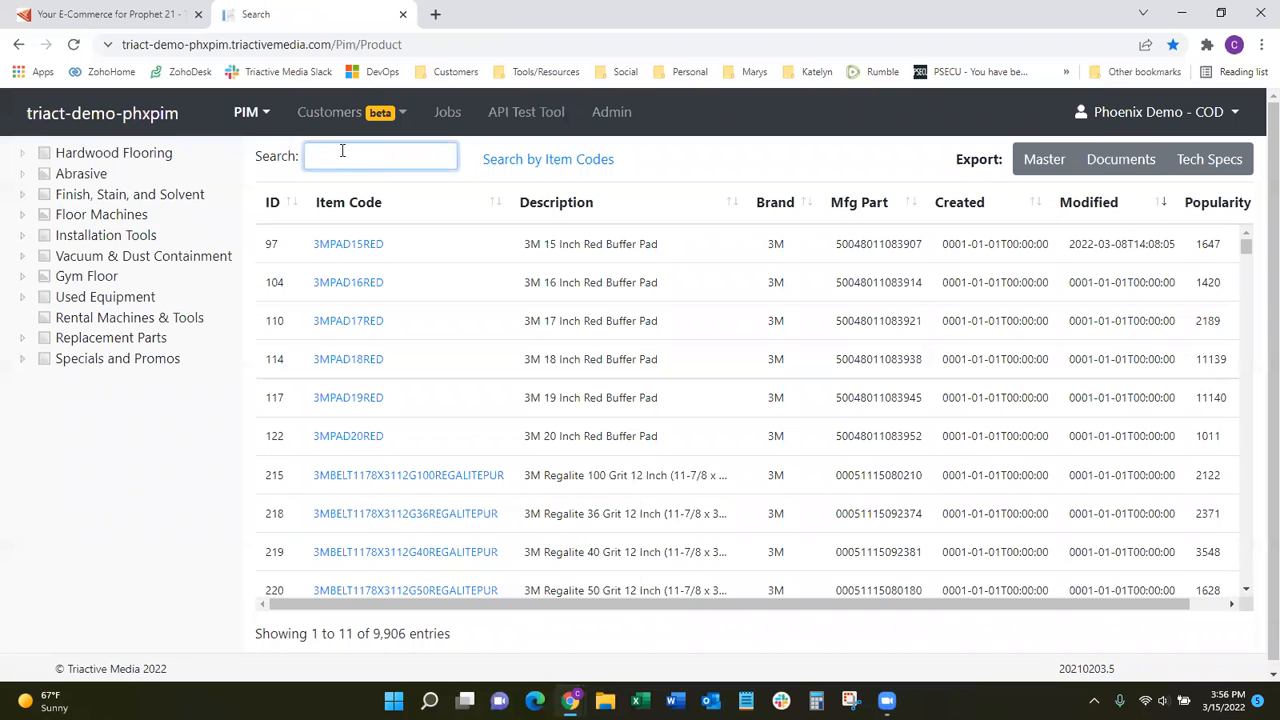
pyautogui.click(22, 174)
pyautogui.click(64, 297)
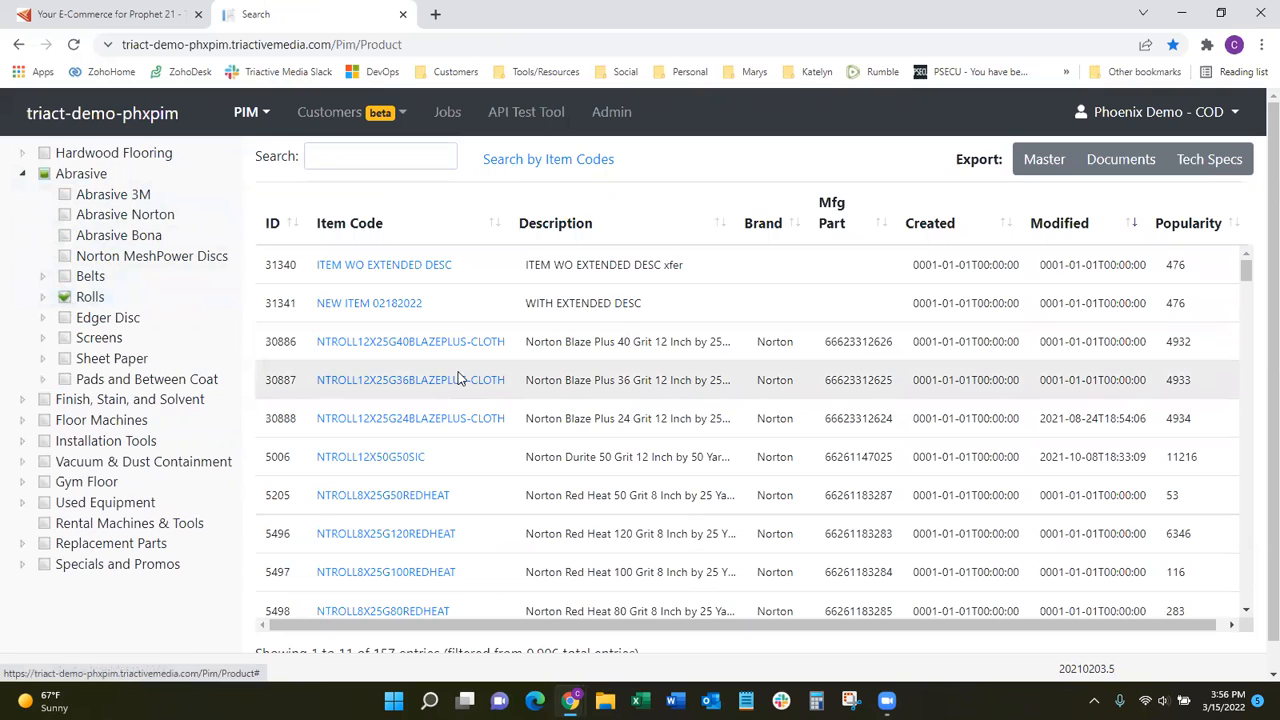
pyautogui.click(450, 343)
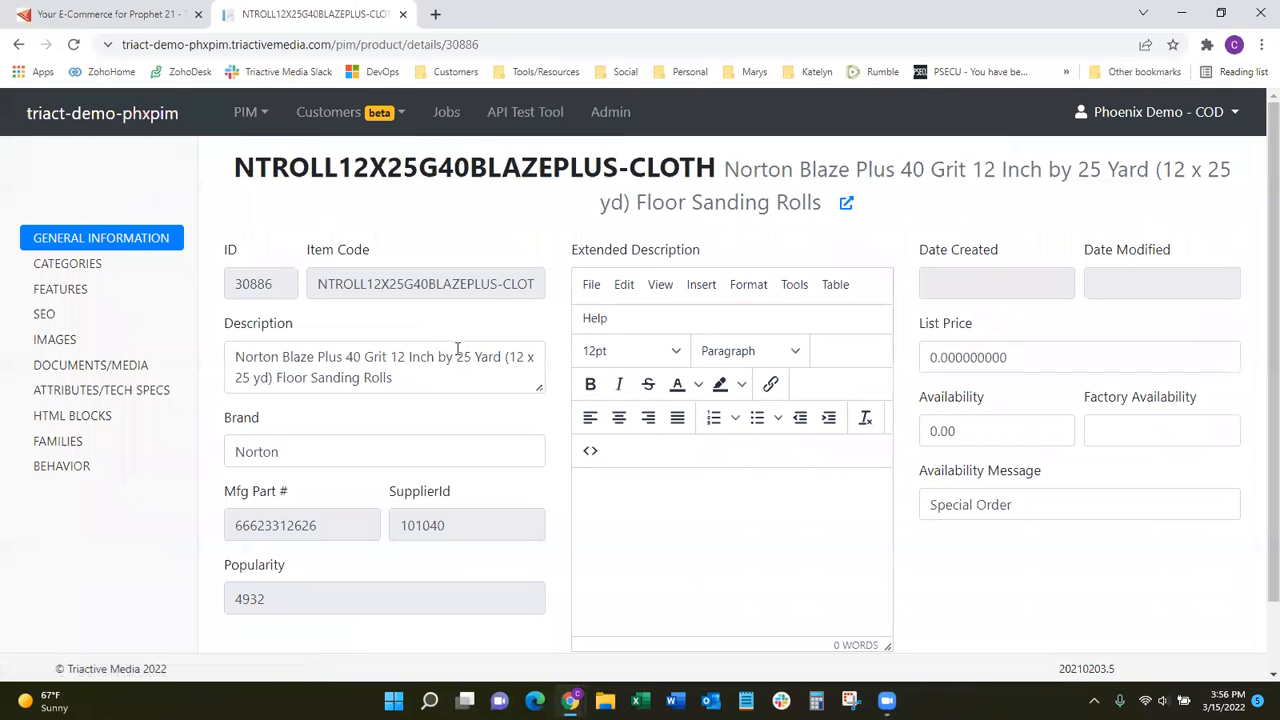
# Examine the item's tech specs and attributes, and view the same tech specs on its storefront page.
pyautogui.click(131, 391)
pyautogui.scroll(-2, 546, 296)
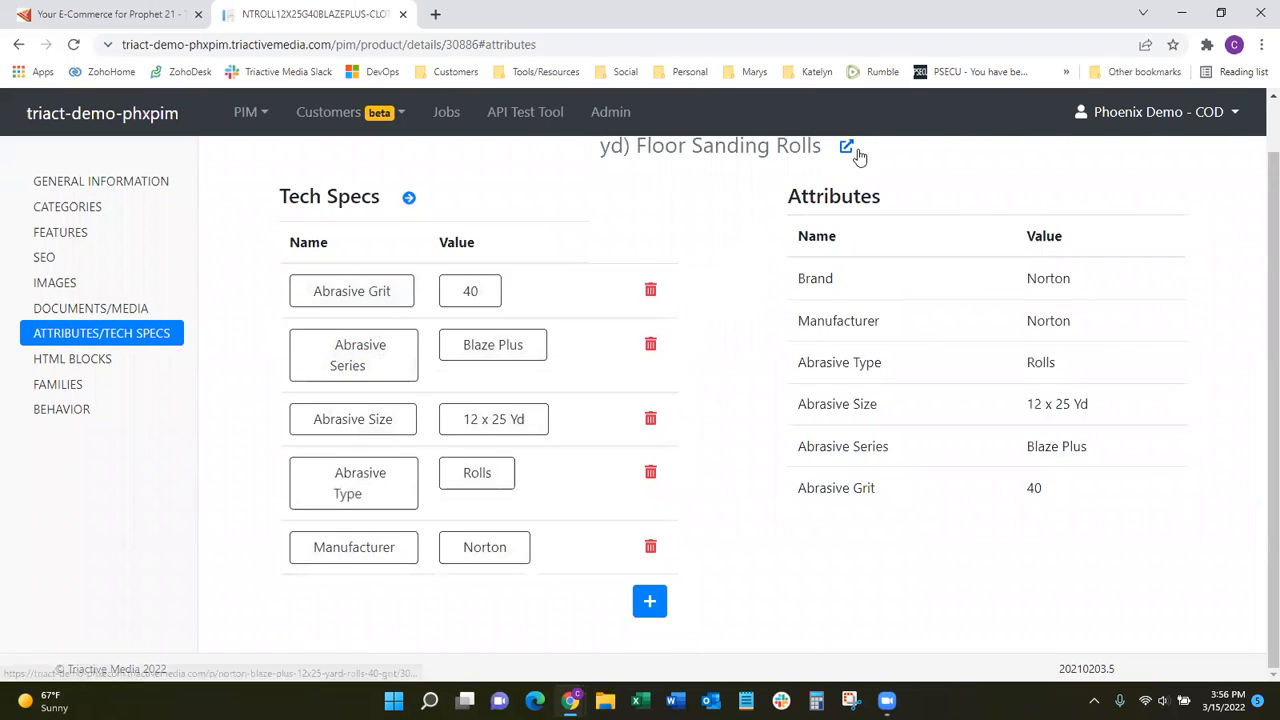
pyautogui.scroll(2, 849, 150)
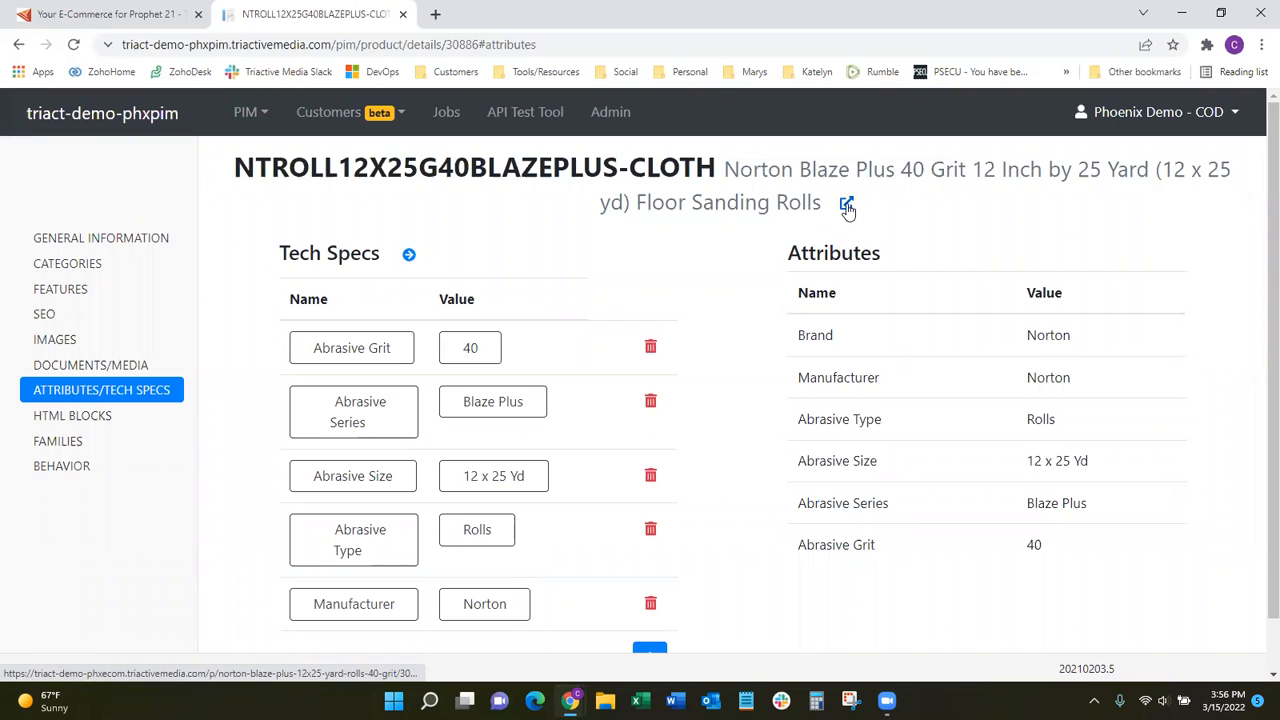
pyautogui.click(847, 206)
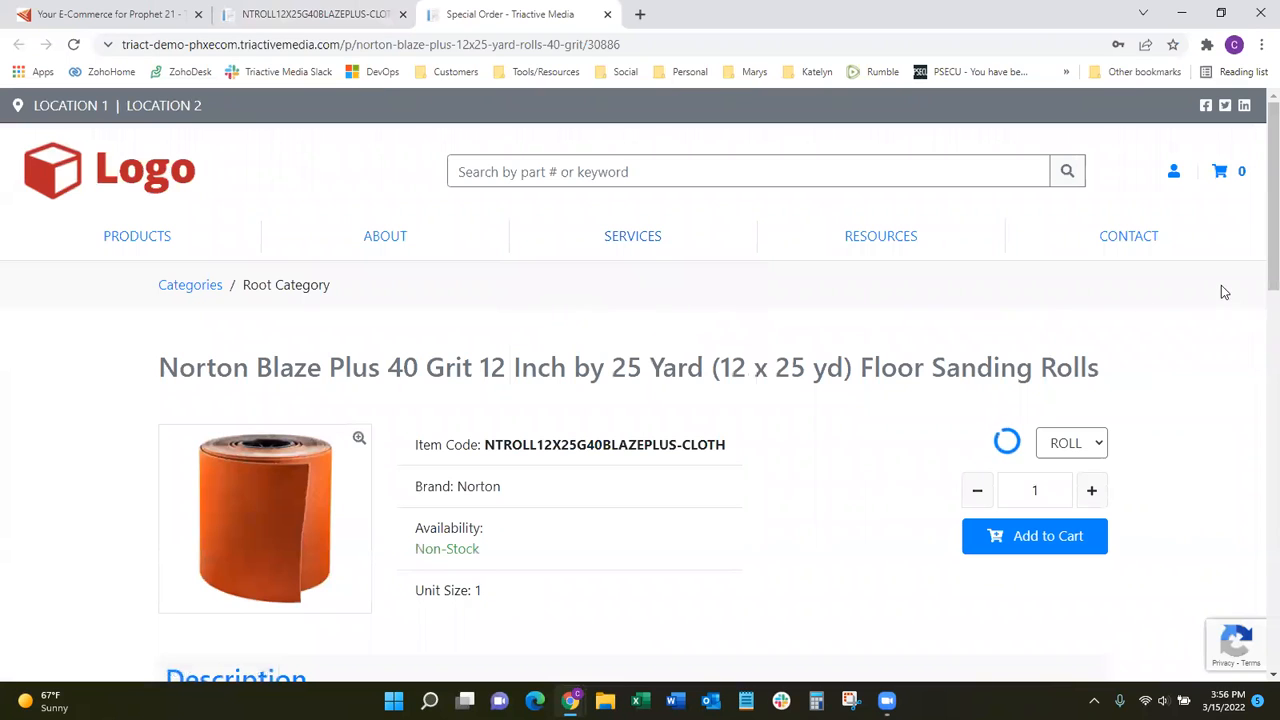
pyautogui.moveTo(1258, 230); pyautogui.dragTo(1258, 372)
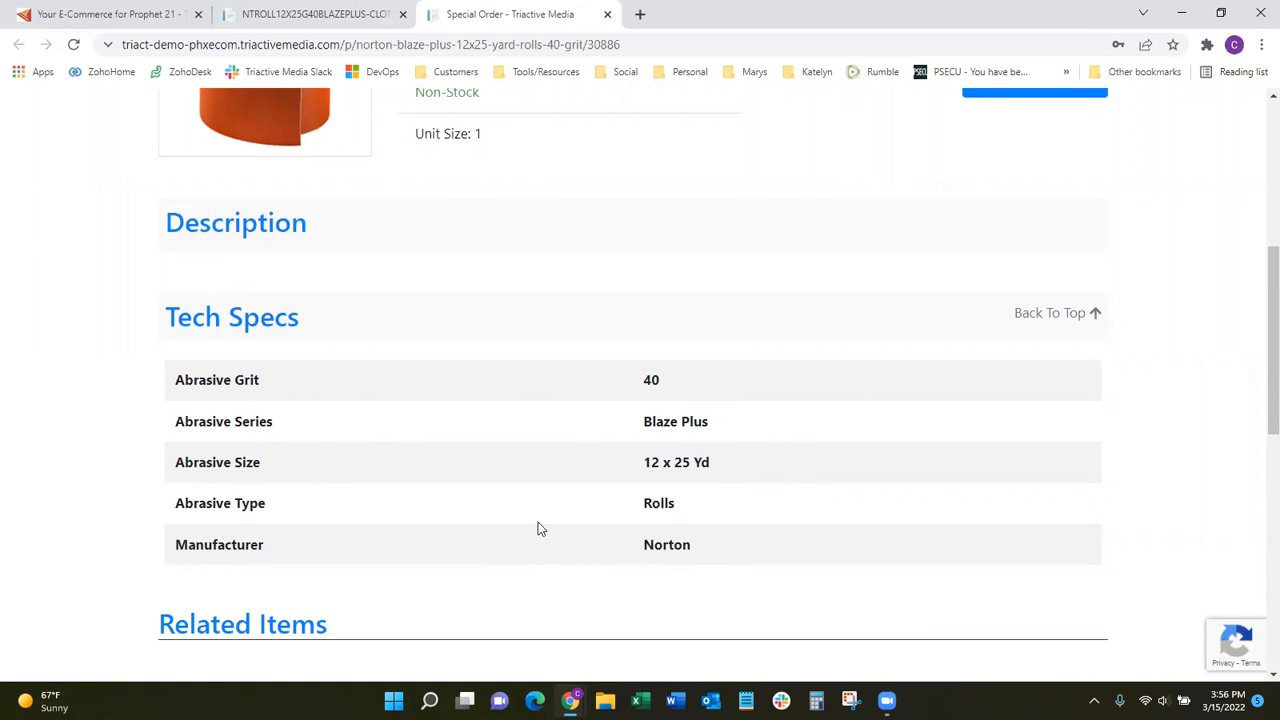
# Search the storefront for "rolls" and examine the category, manufacturer and abrasive filters beside the results.
pyautogui.scroll(5, 814, 497)
pyautogui.click(595, 171)
pyautogui.write('rolls')
pyautogui.press('Return')
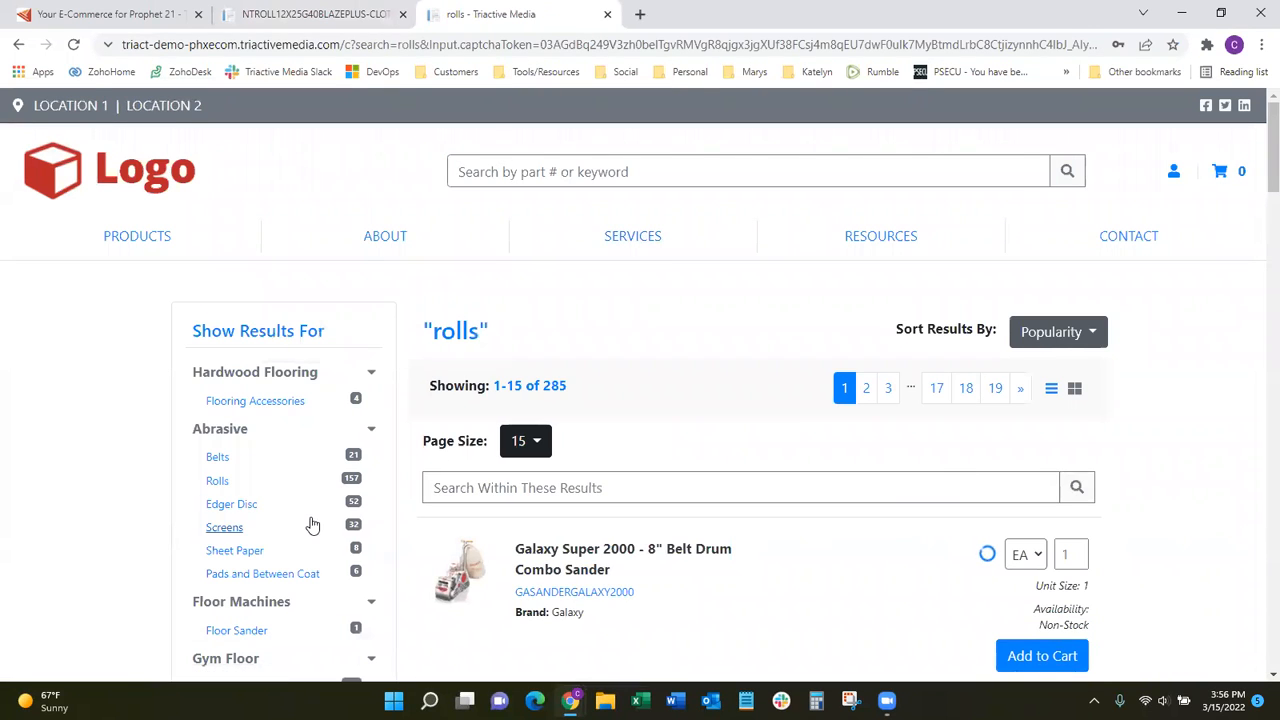
pyautogui.scroll(-1, 251, 374)
pyautogui.scroll(-3, 271, 451)
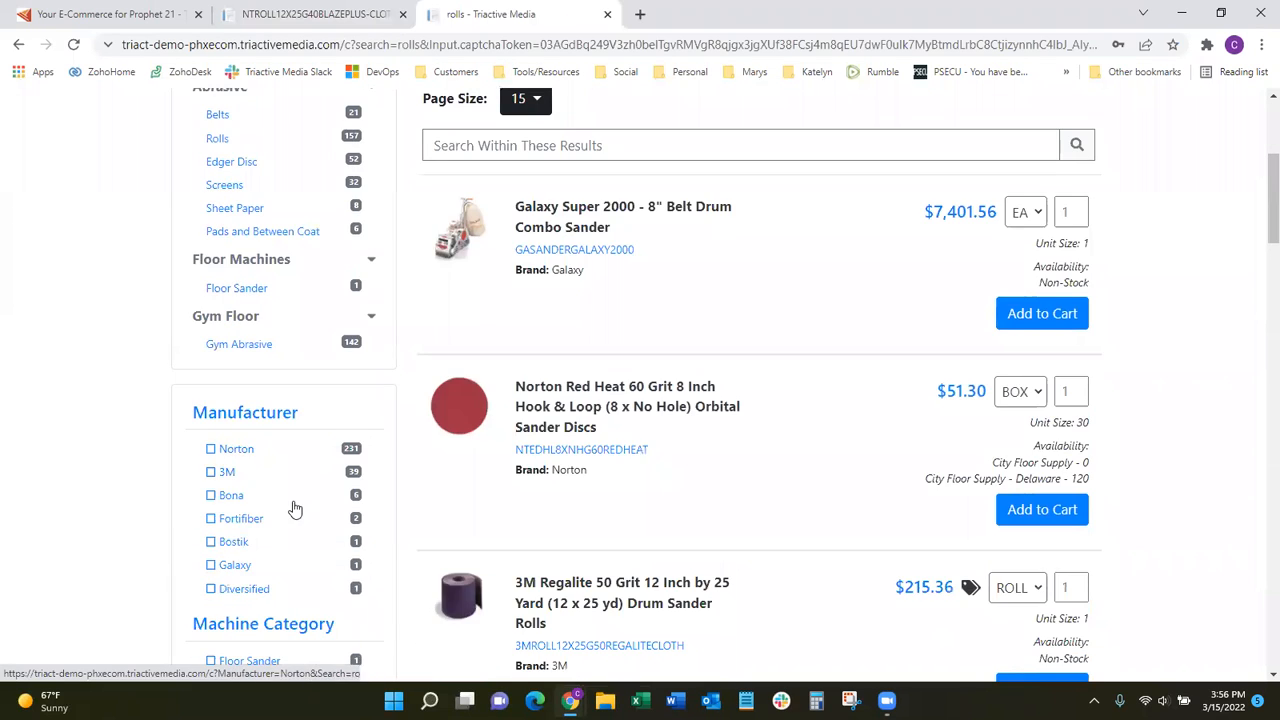
pyautogui.scroll(-3, 297, 497)
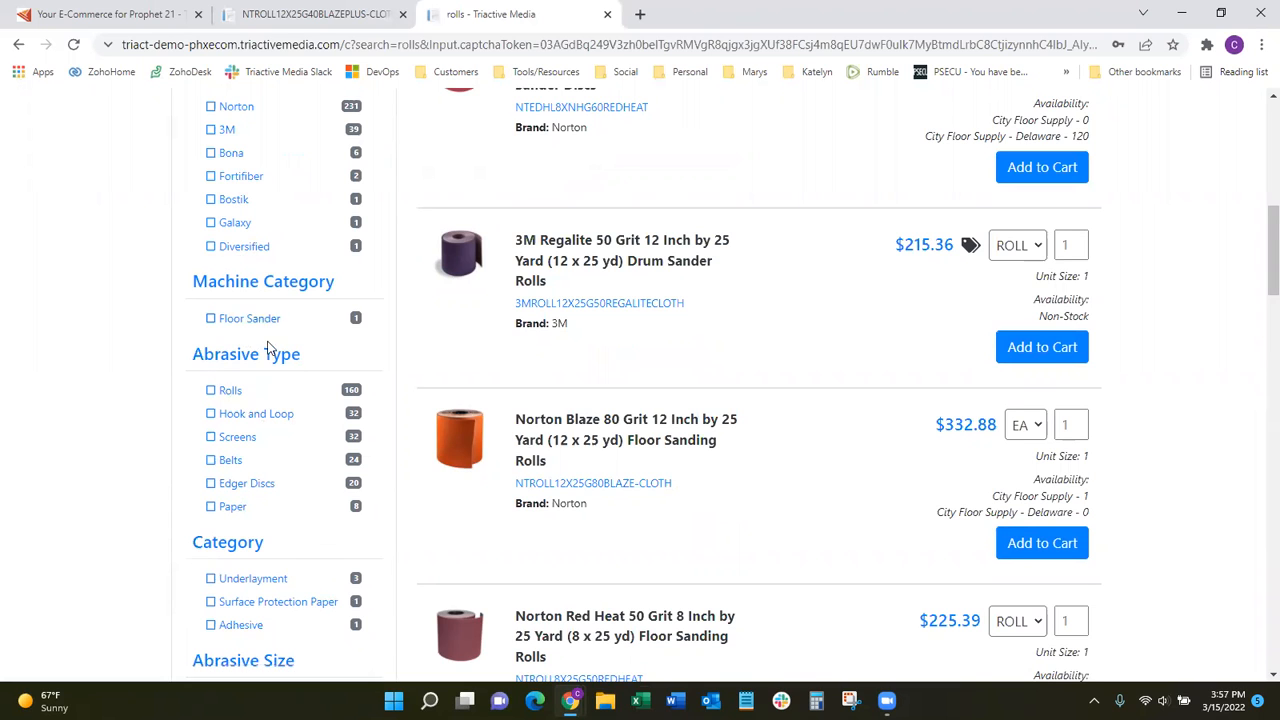
pyautogui.scroll(2, 265, 500)
pyautogui.scroll(3, 288, 440)
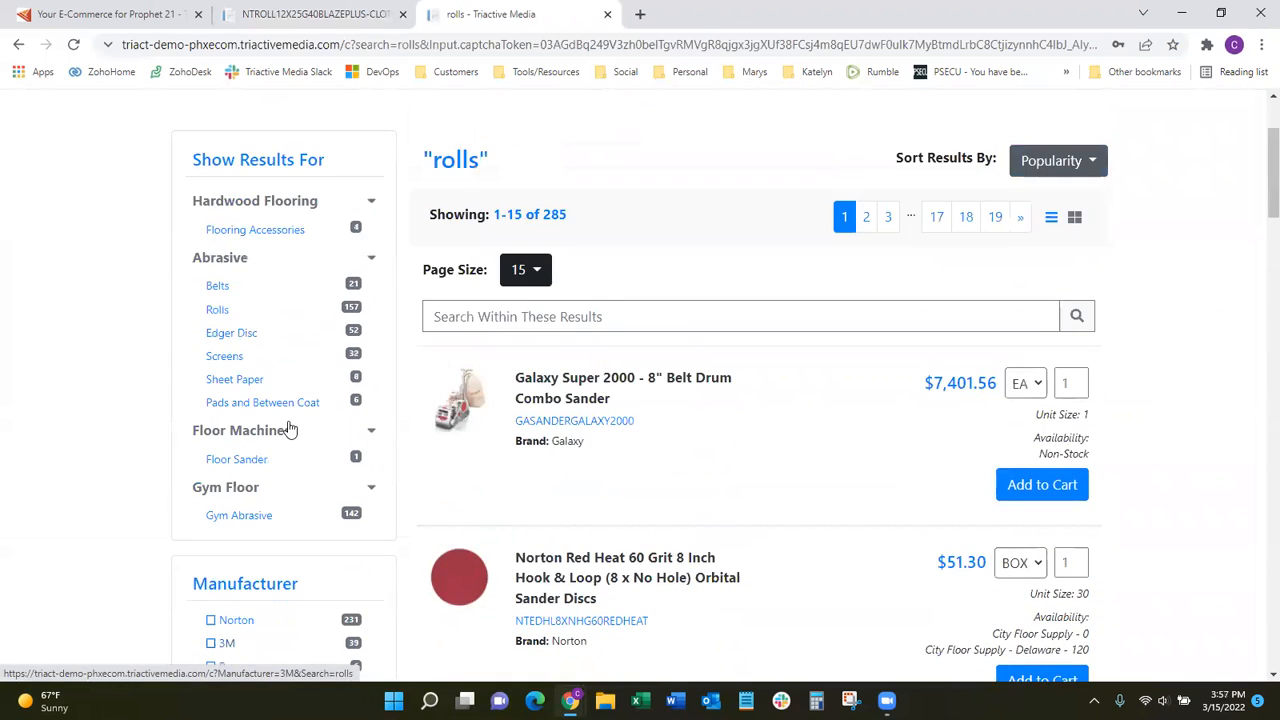
# Open the Galaxy Super 2000 belt drum combo sander's product page and view its features and tech specs.
pyautogui.click(623, 423)
pyautogui.scroll(-5, 709, 410)
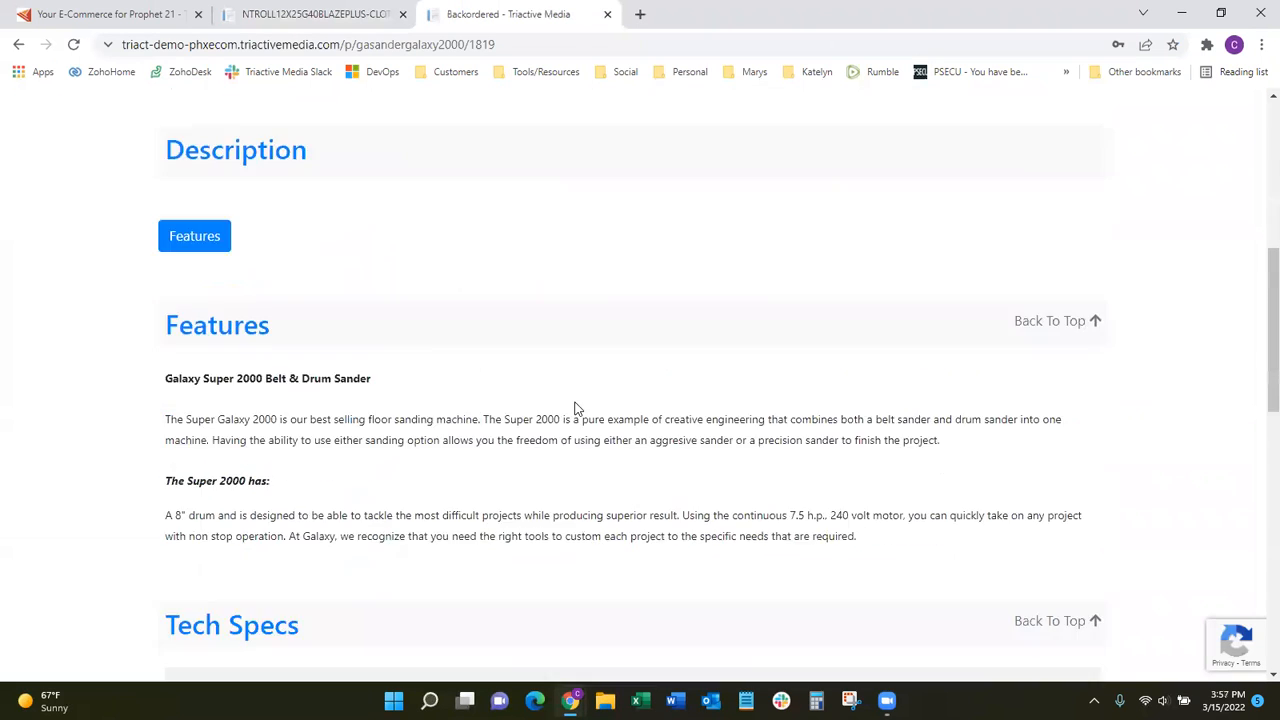
pyautogui.scroll(-2, 540, 420)
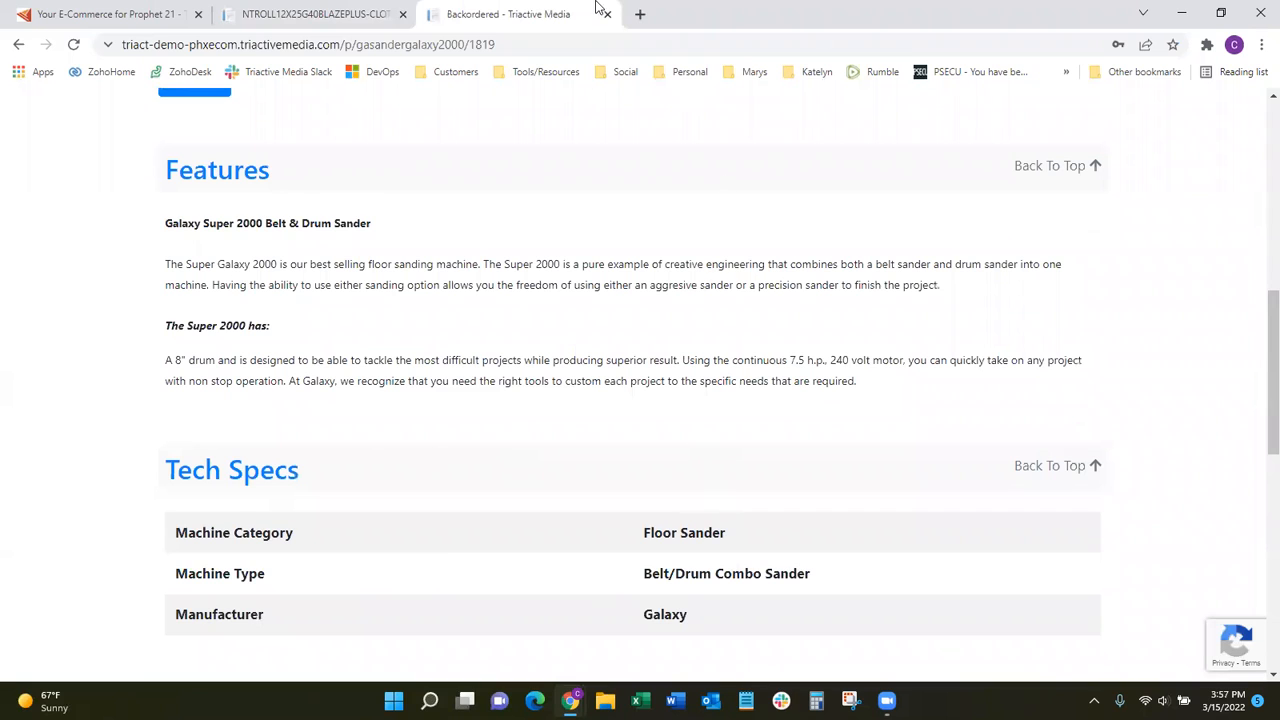
# Return to the PIM and open the tech spec Normalizer for the Rolls category under Abrasive.
pyautogui.click(342, 14)
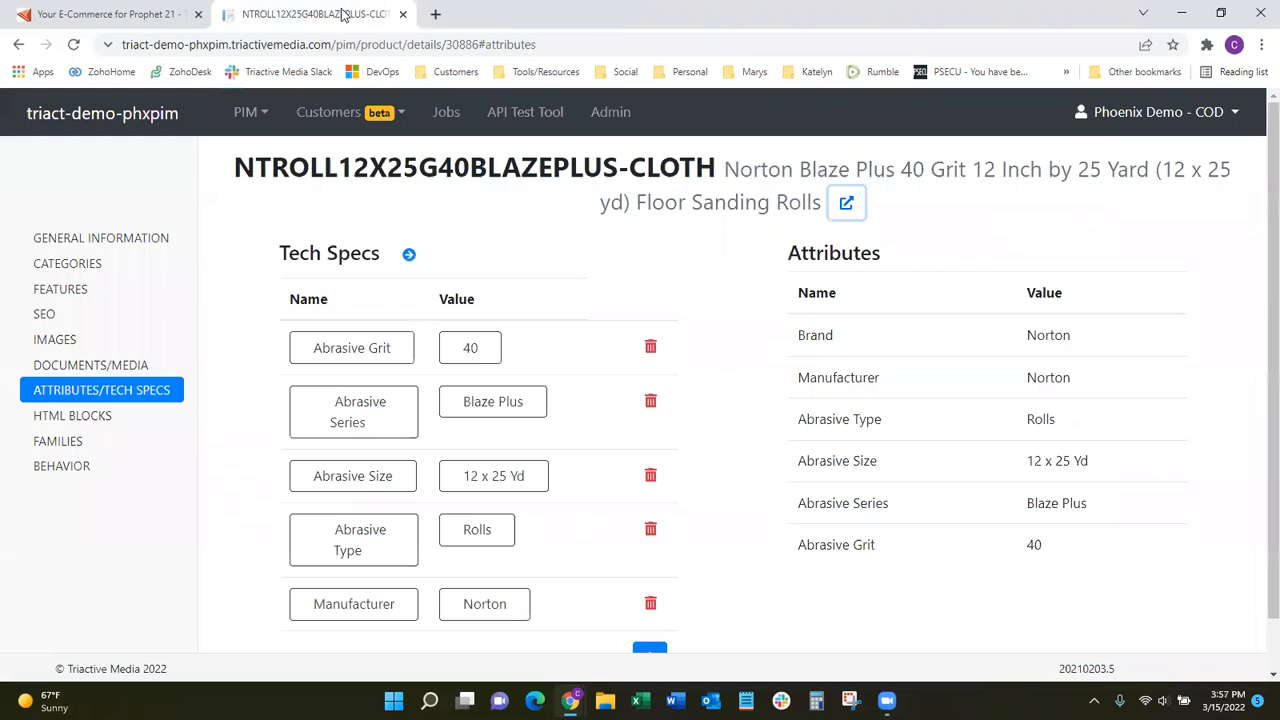
pyautogui.click(245, 112)
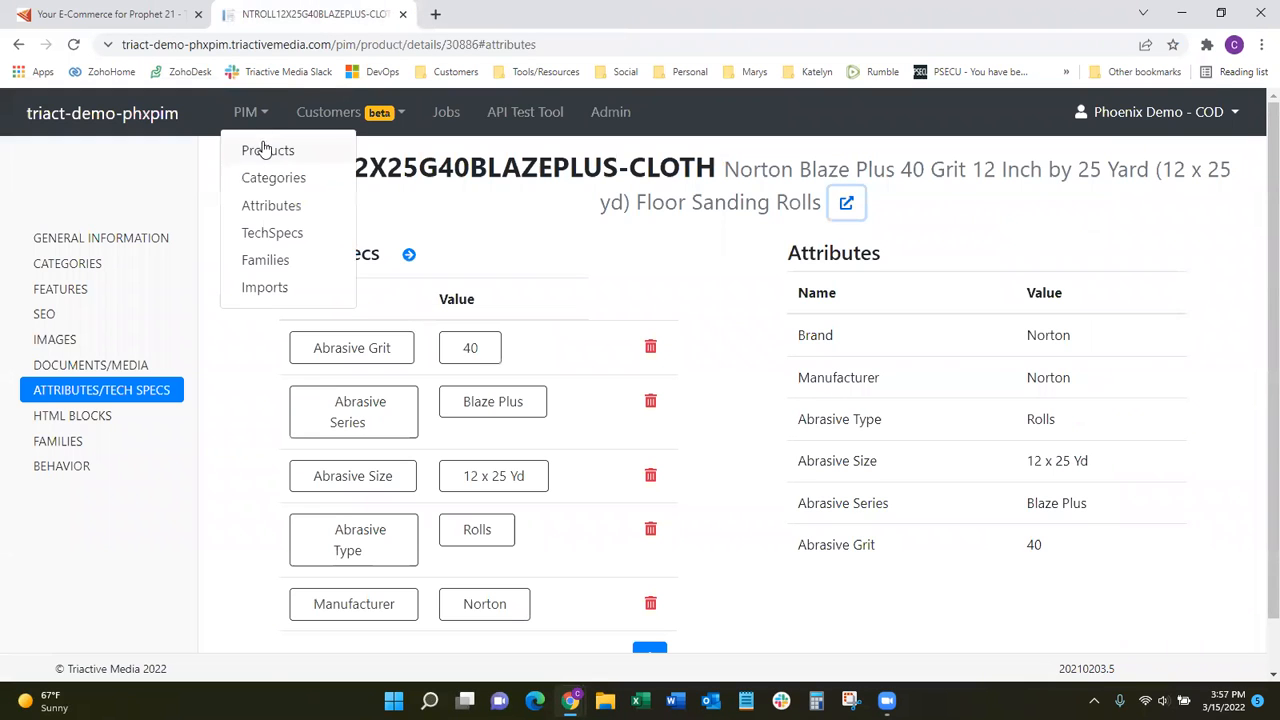
pyautogui.click(296, 238)
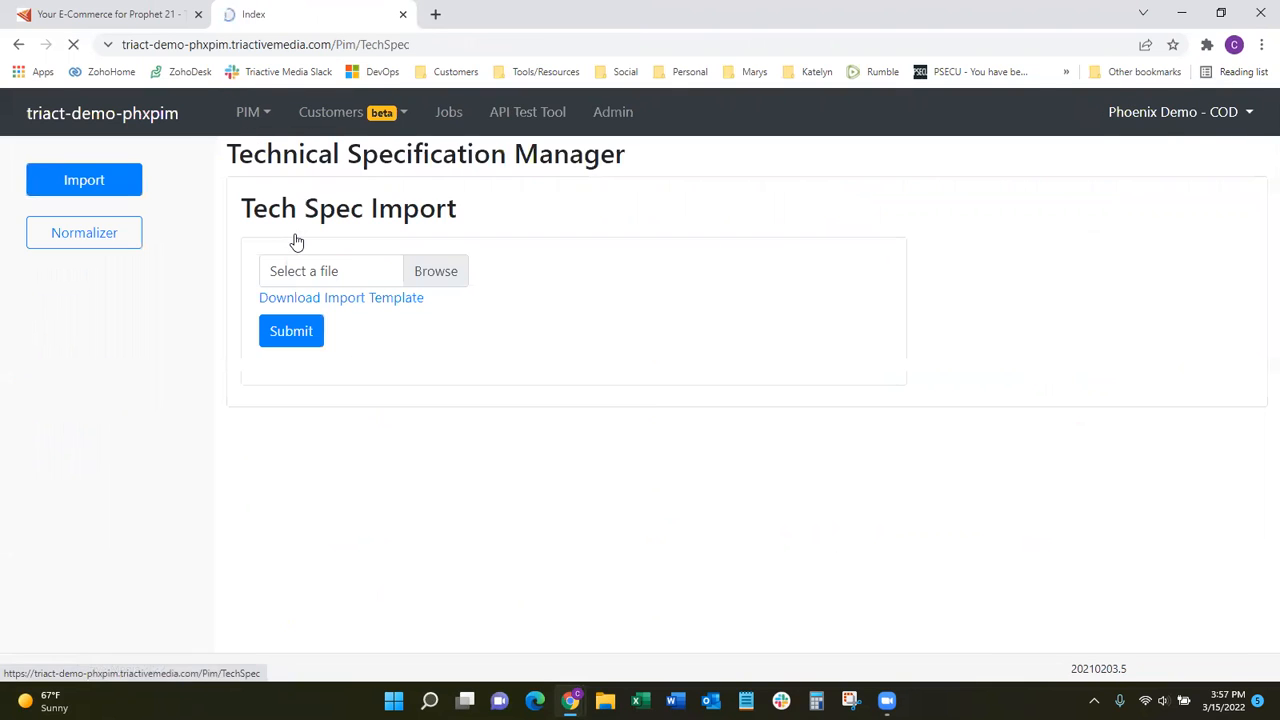
pyautogui.click(116, 240)
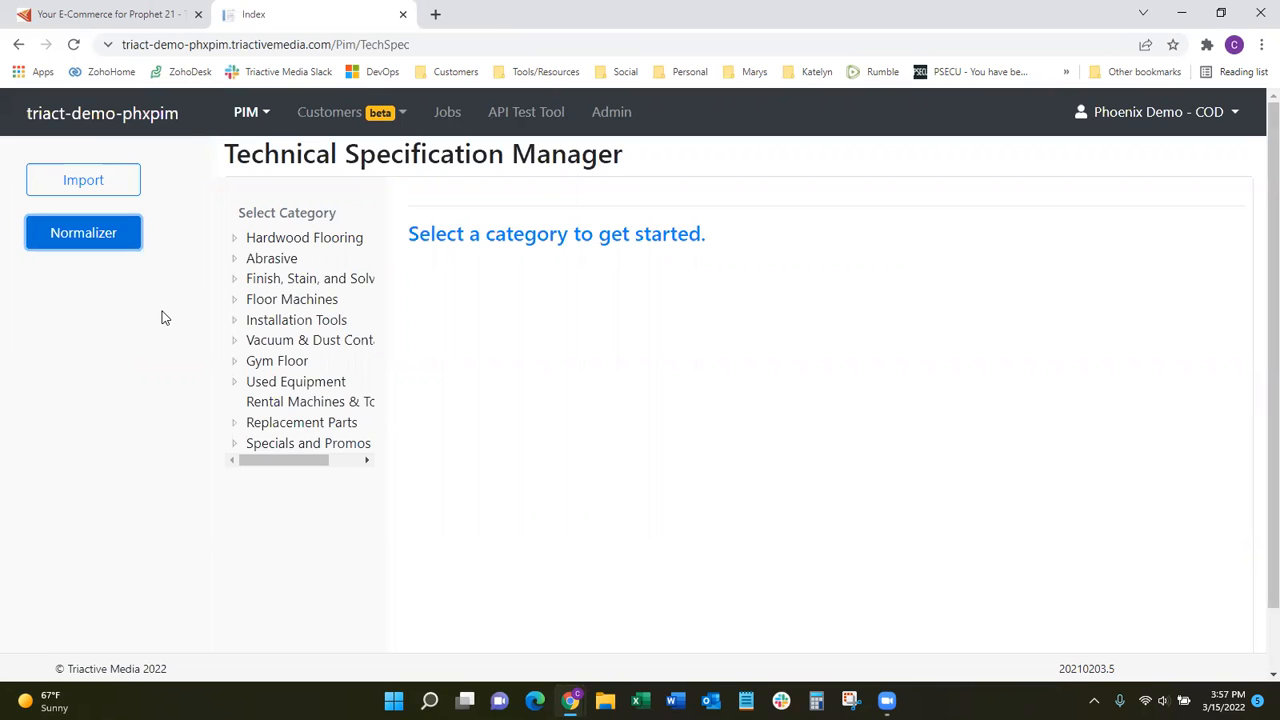
pyautogui.click(235, 260)
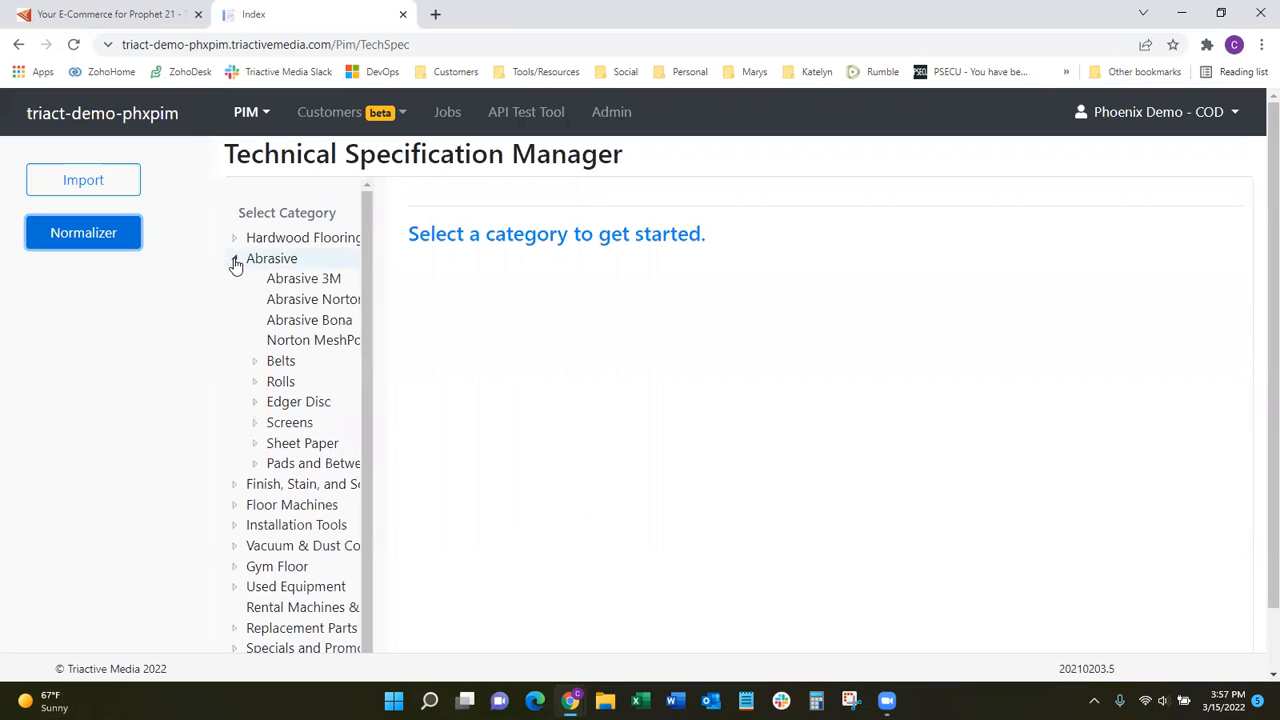
pyautogui.click(280, 384)
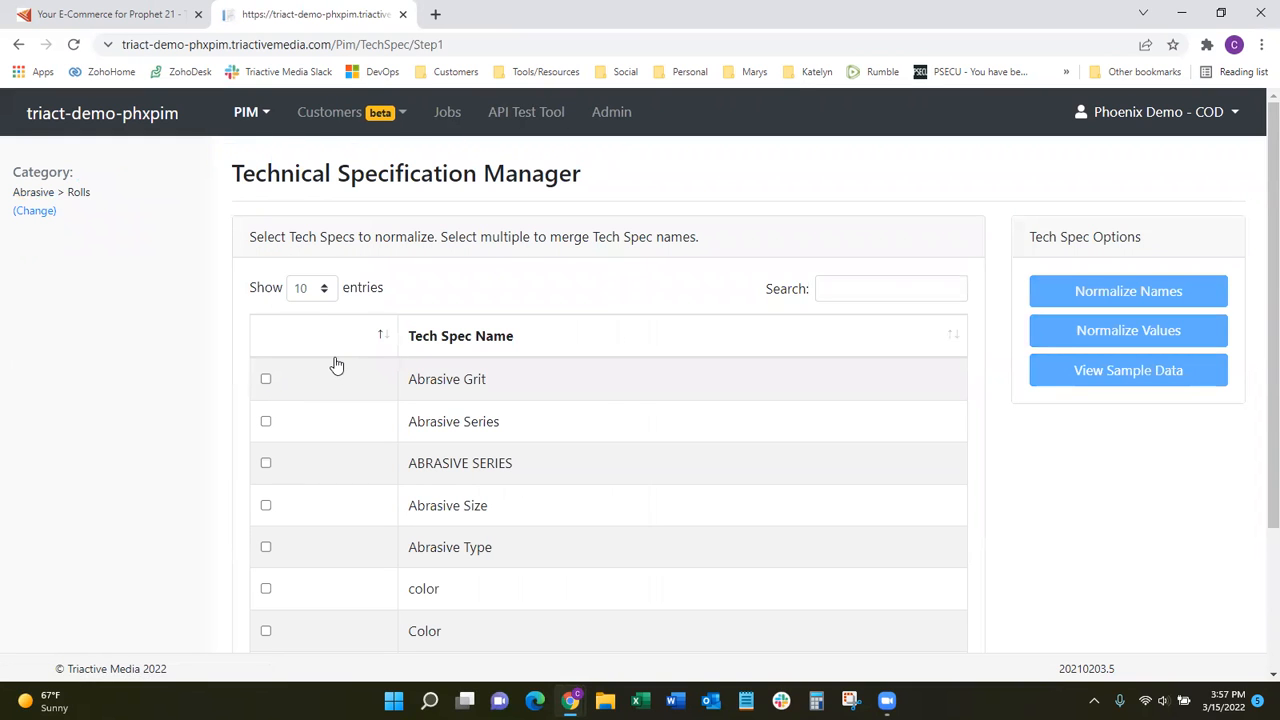
# Select both the Abrasive Series and ABRASIVE SERIES tech specs for normalizing.
pyautogui.moveTo(1272, 235); pyautogui.dragTo(1254, 323)
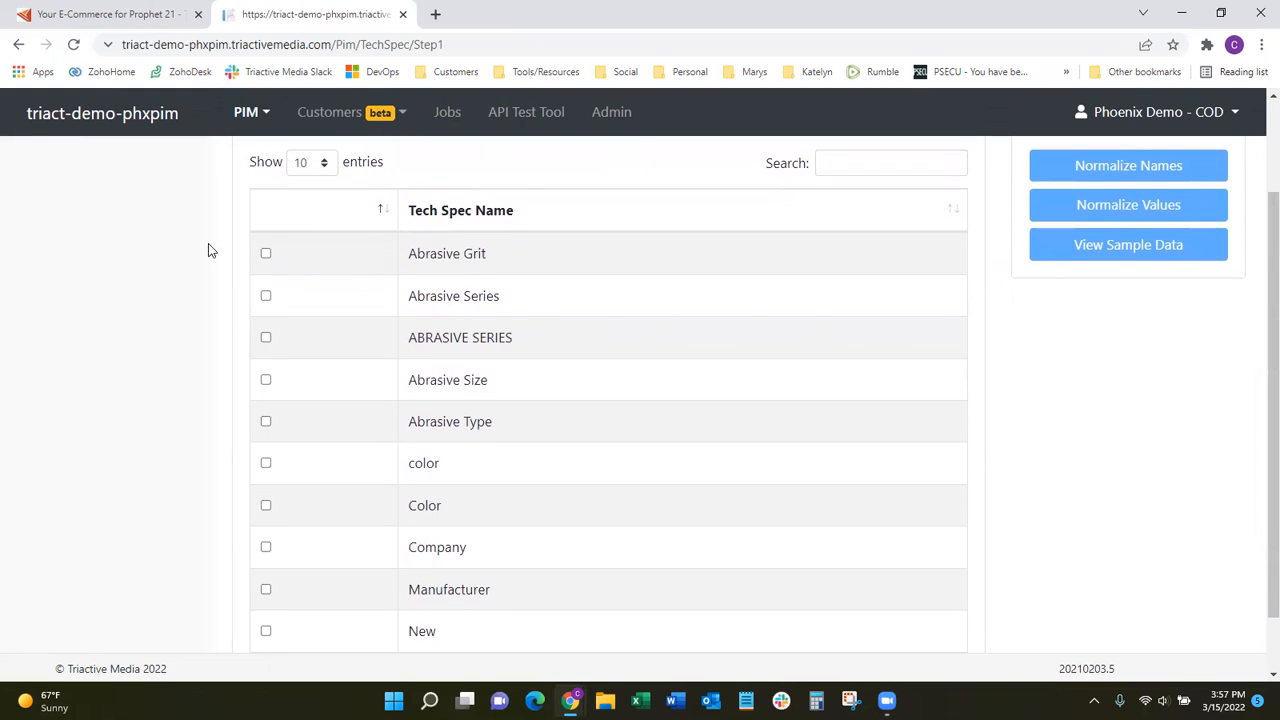
pyautogui.moveTo(510, 304); pyautogui.dragTo(408, 298)
pyautogui.moveTo(523, 339); pyautogui.dragTo(394, 339)
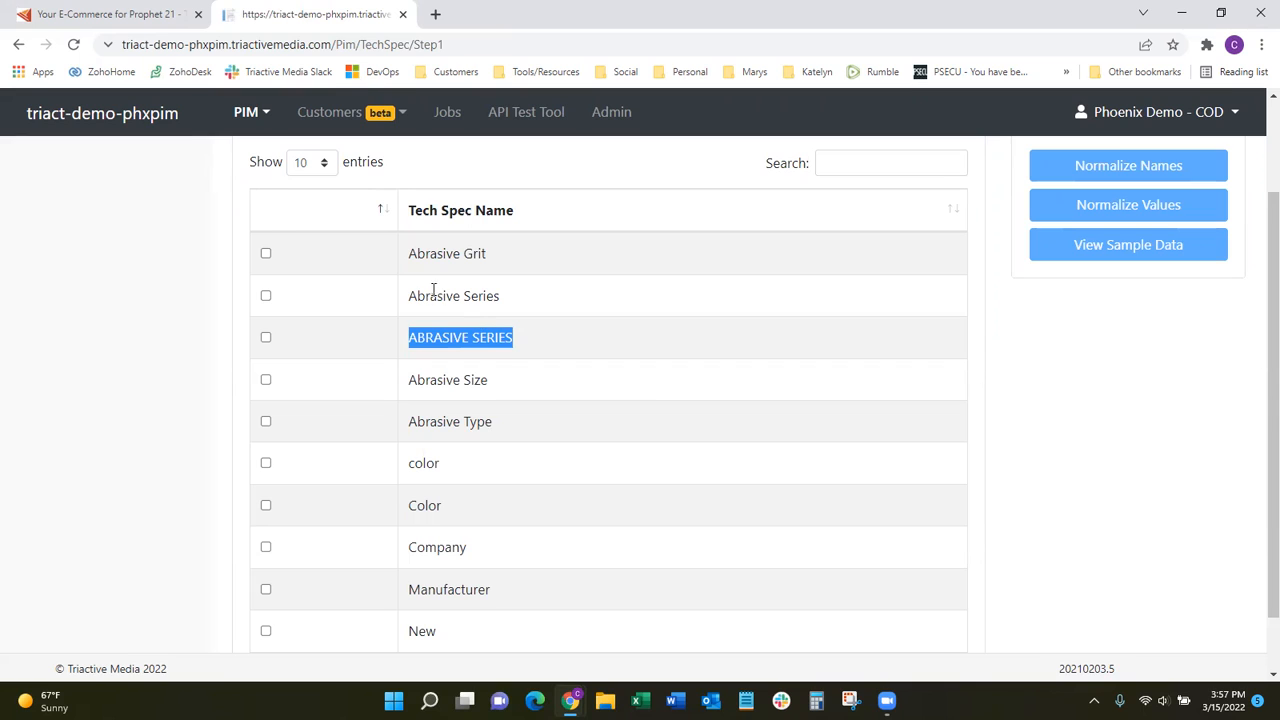
pyautogui.moveTo(409, 295); pyautogui.dragTo(506, 292)
pyautogui.moveTo(531, 340); pyautogui.dragTo(411, 336)
pyautogui.click(266, 296)
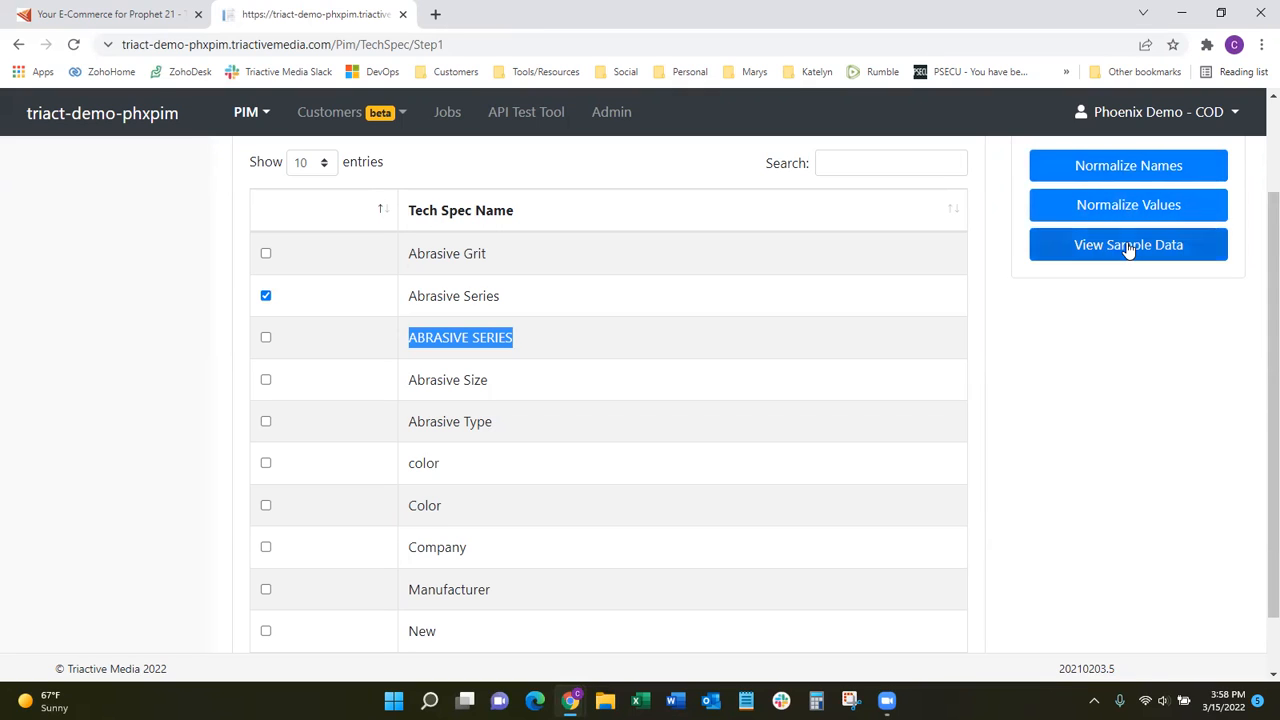
pyautogui.click(266, 337)
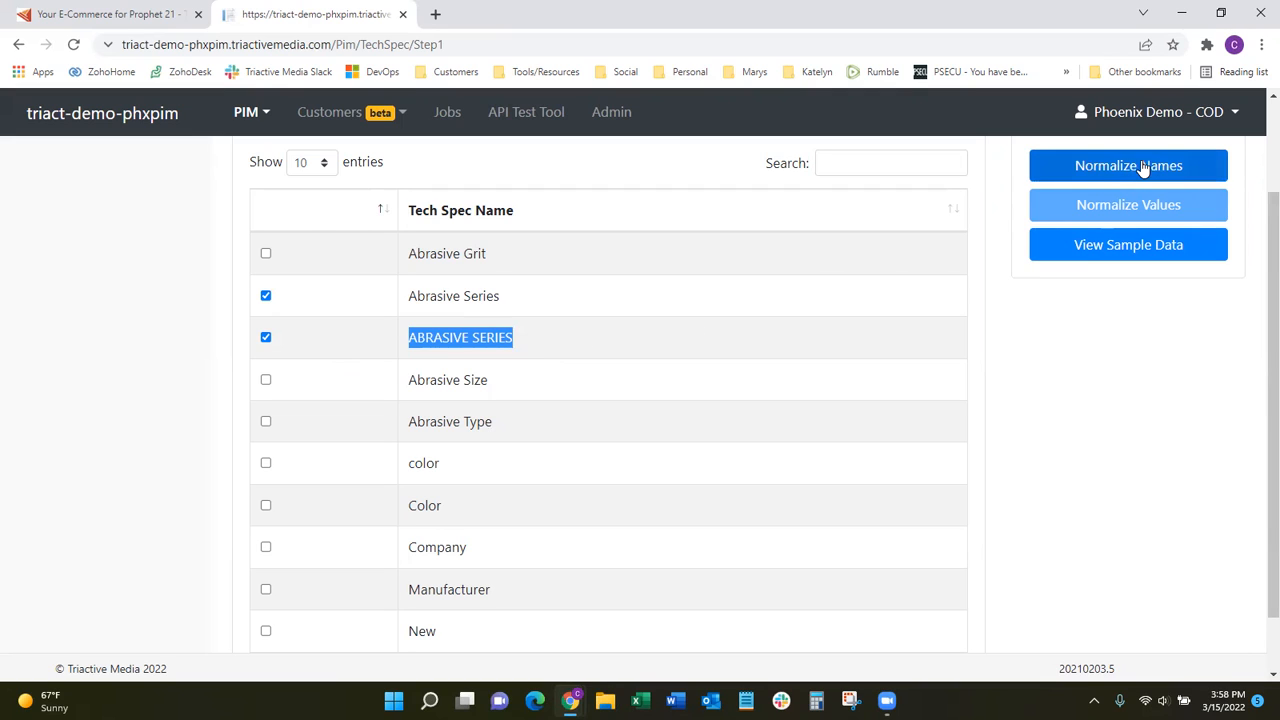
pyautogui.click(265, 338)
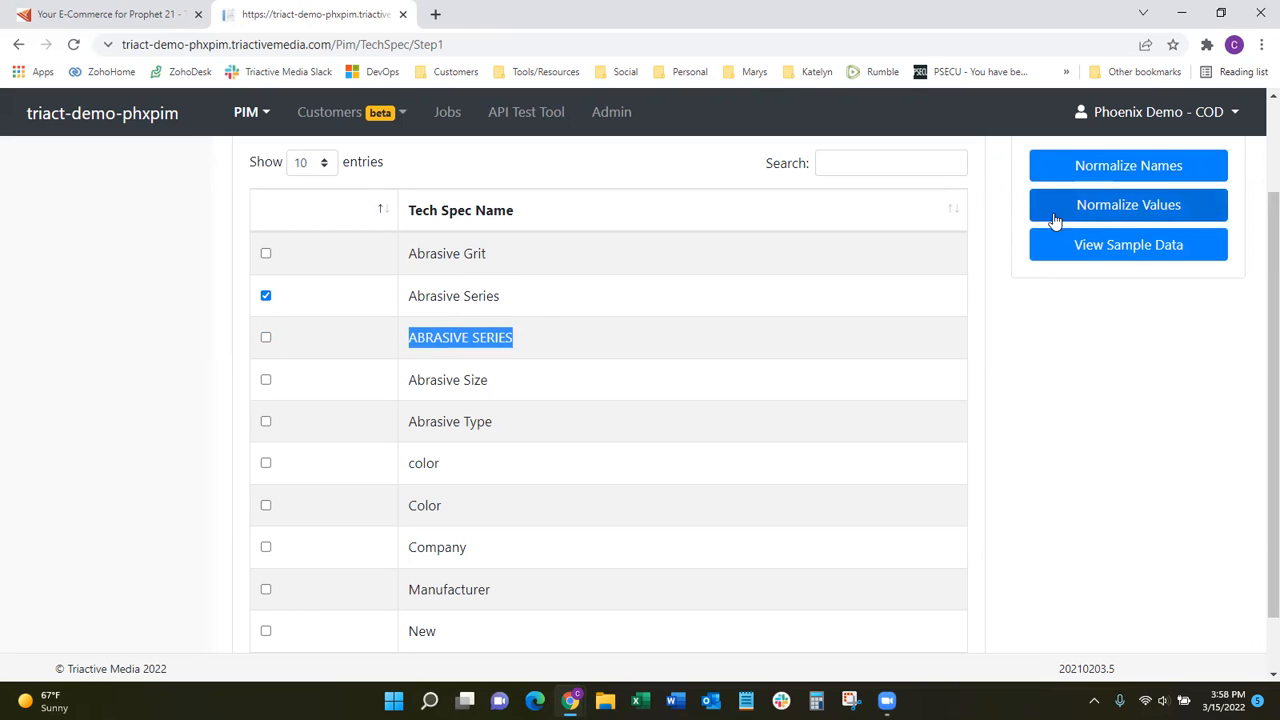
pyautogui.click(267, 339)
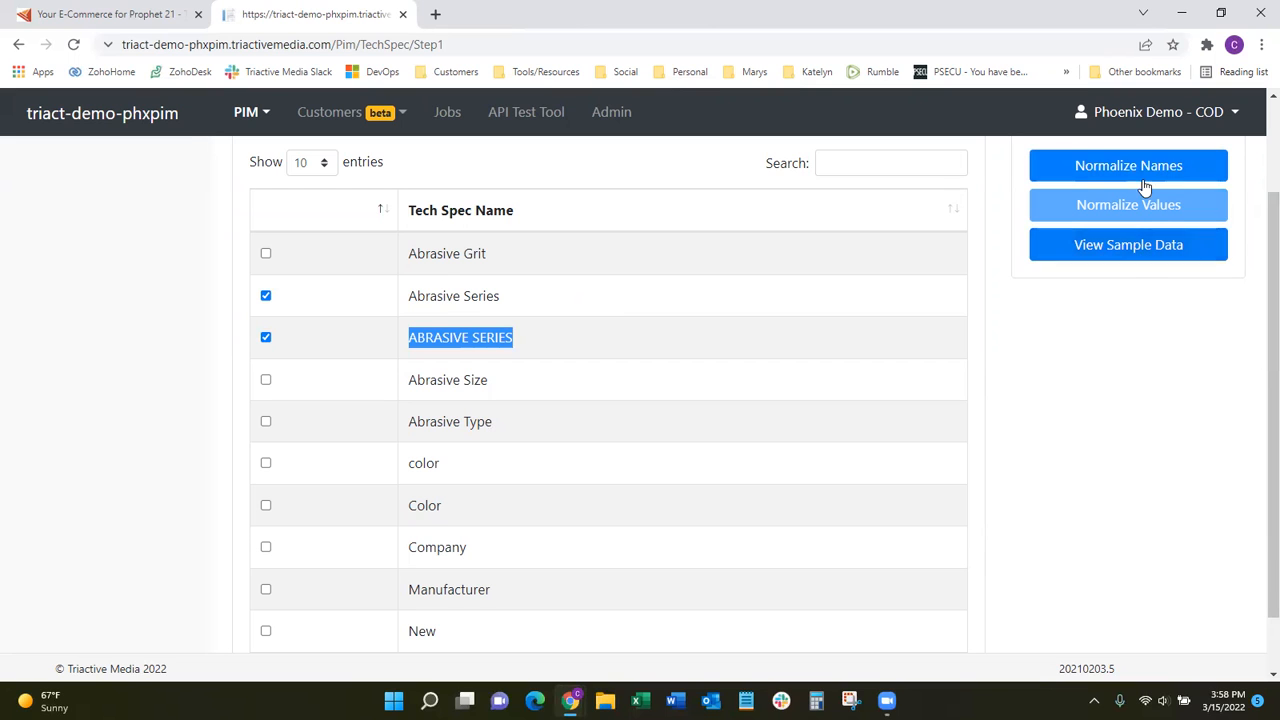
# View the sample items and values of the two selected tech specs.
pyautogui.click(1122, 252)
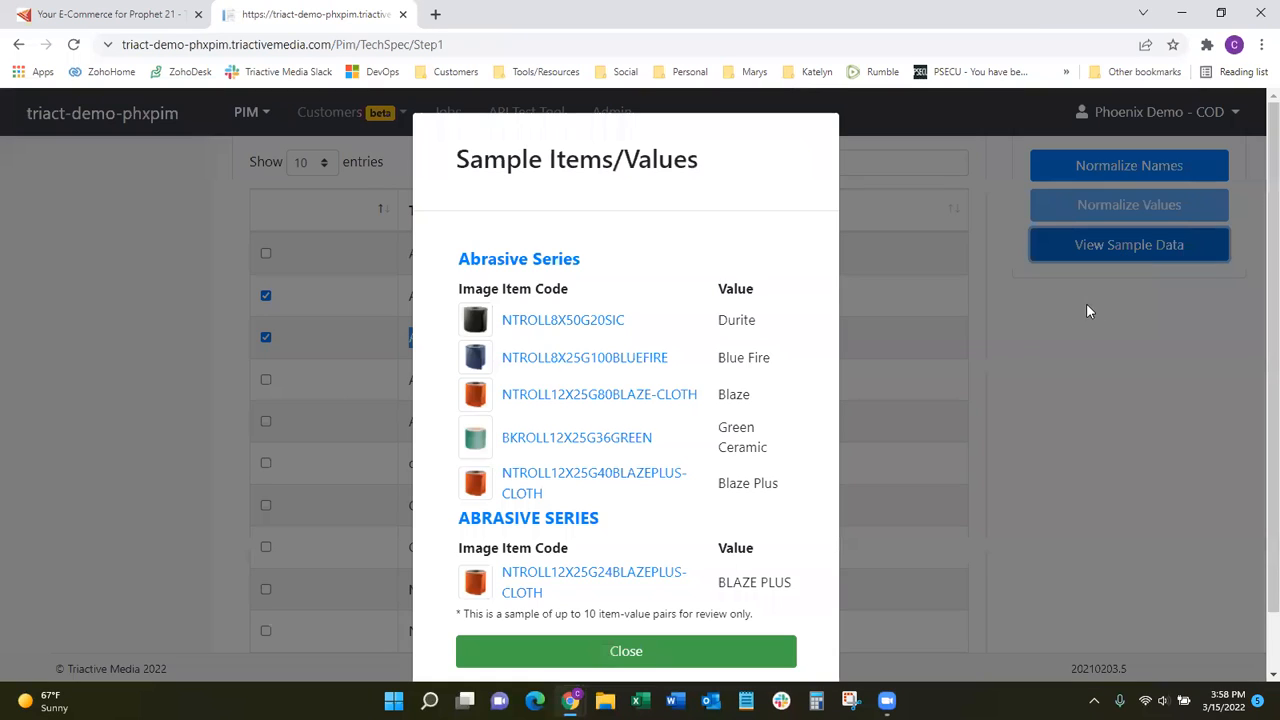
pyautogui.scroll(-2, 635, 400)
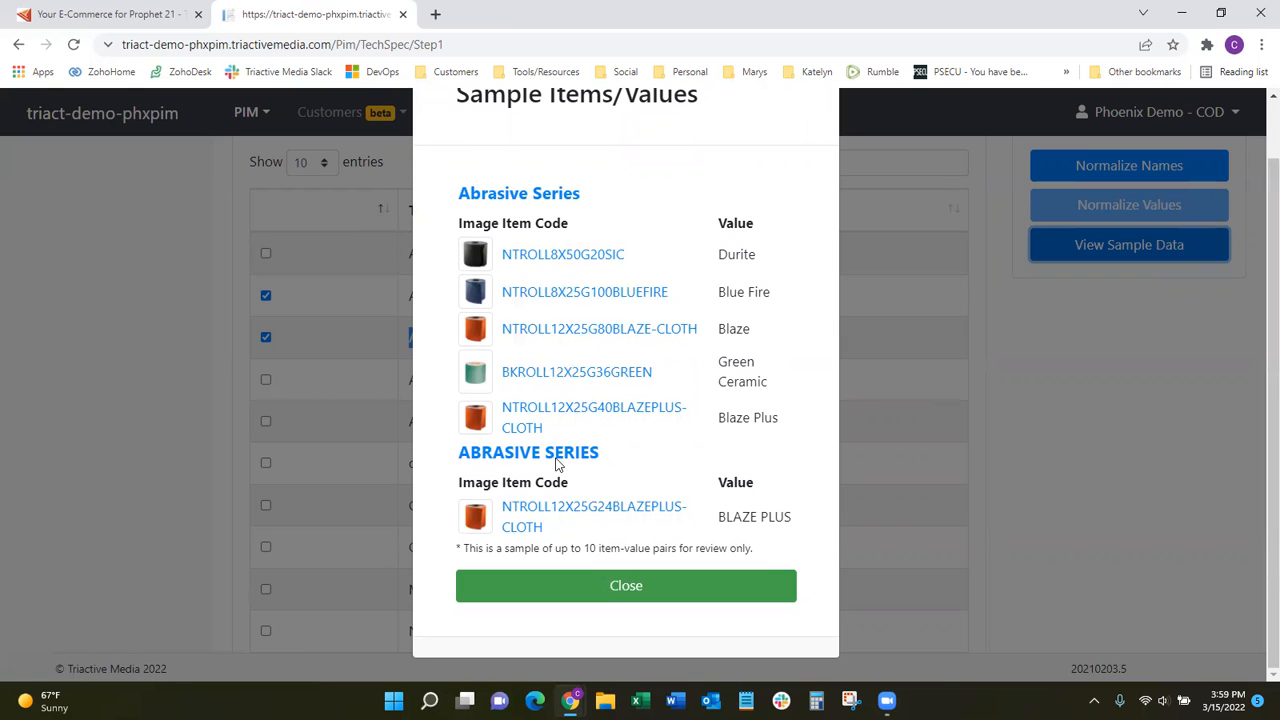
pyautogui.click(623, 585)
# Normalize the names of the two selected tech specs into the single new name Abrasive Series.
pyautogui.click(1141, 167)
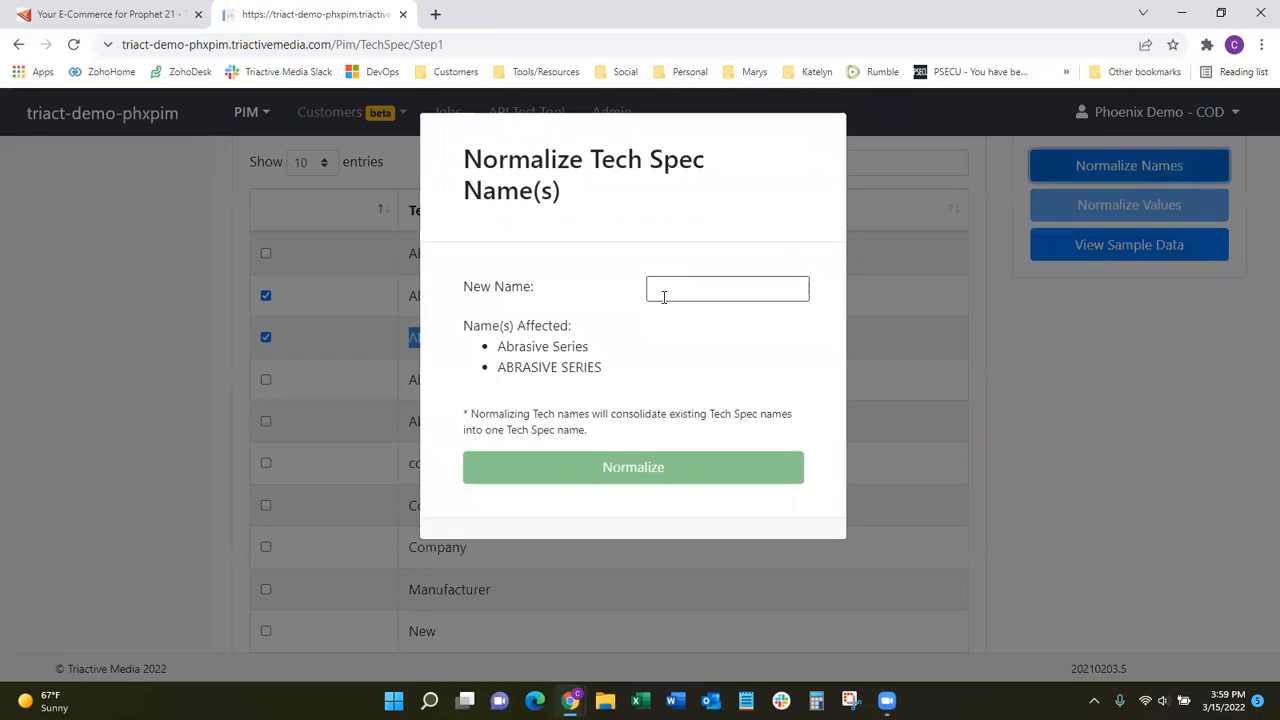
pyautogui.click(683, 285)
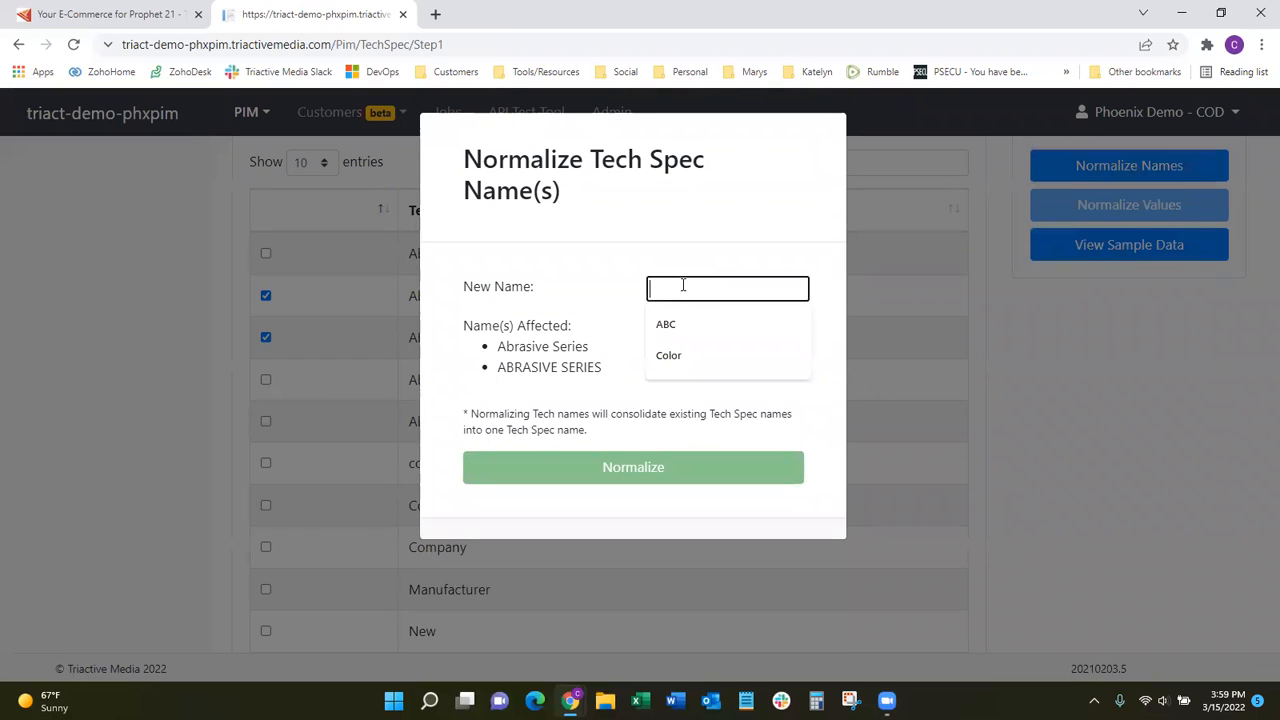
pyautogui.write('Abrasives Series')
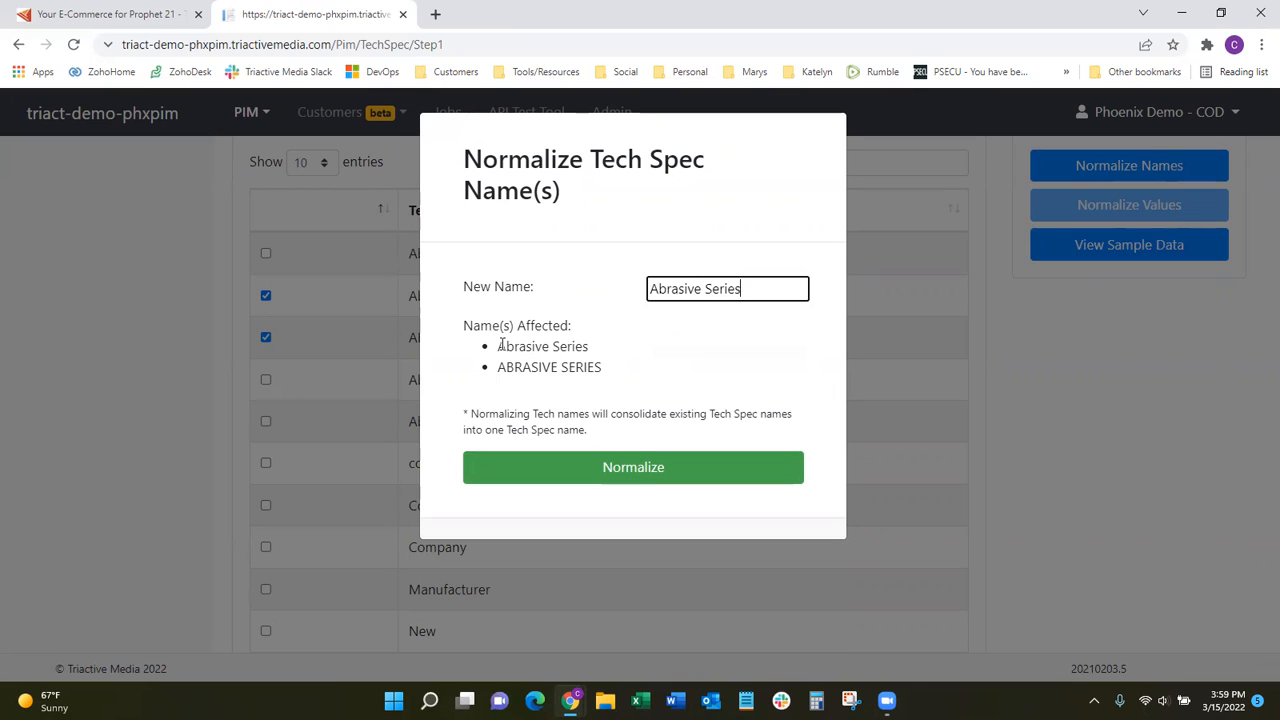
pyautogui.moveTo(499, 346); pyautogui.dragTo(587, 348)
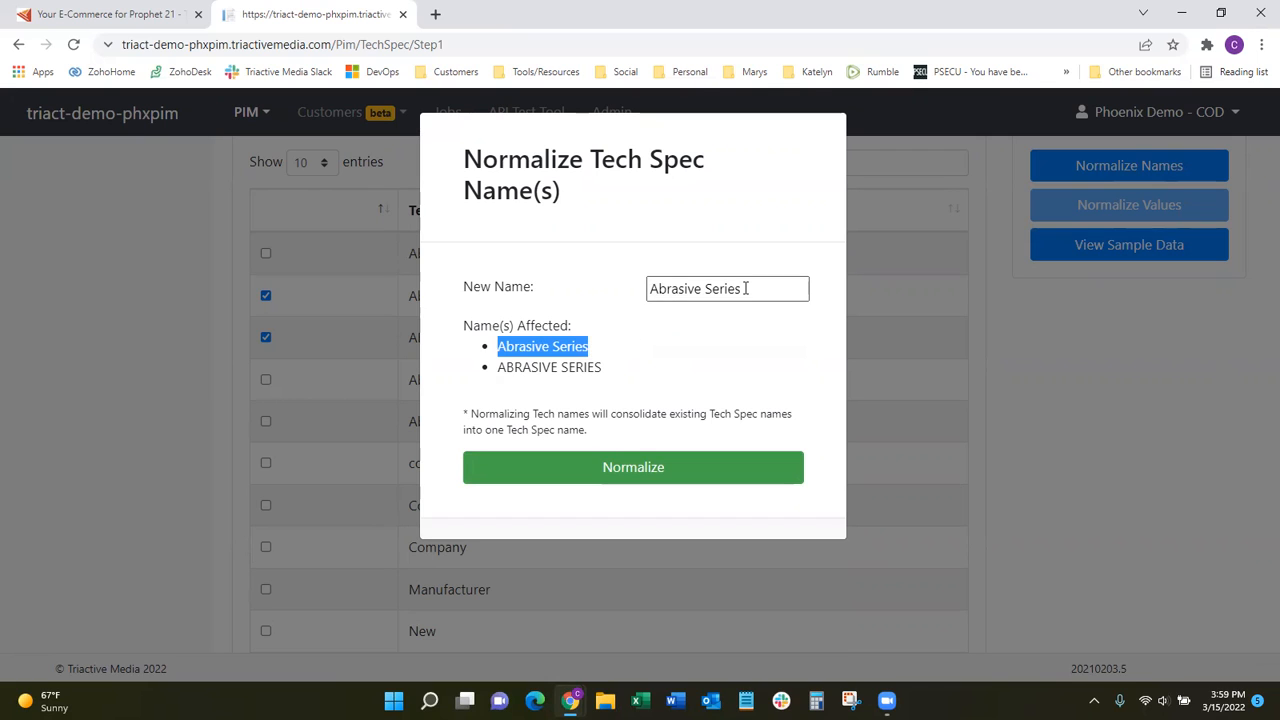
pyautogui.moveTo(745, 288); pyautogui.dragTo(603, 286)
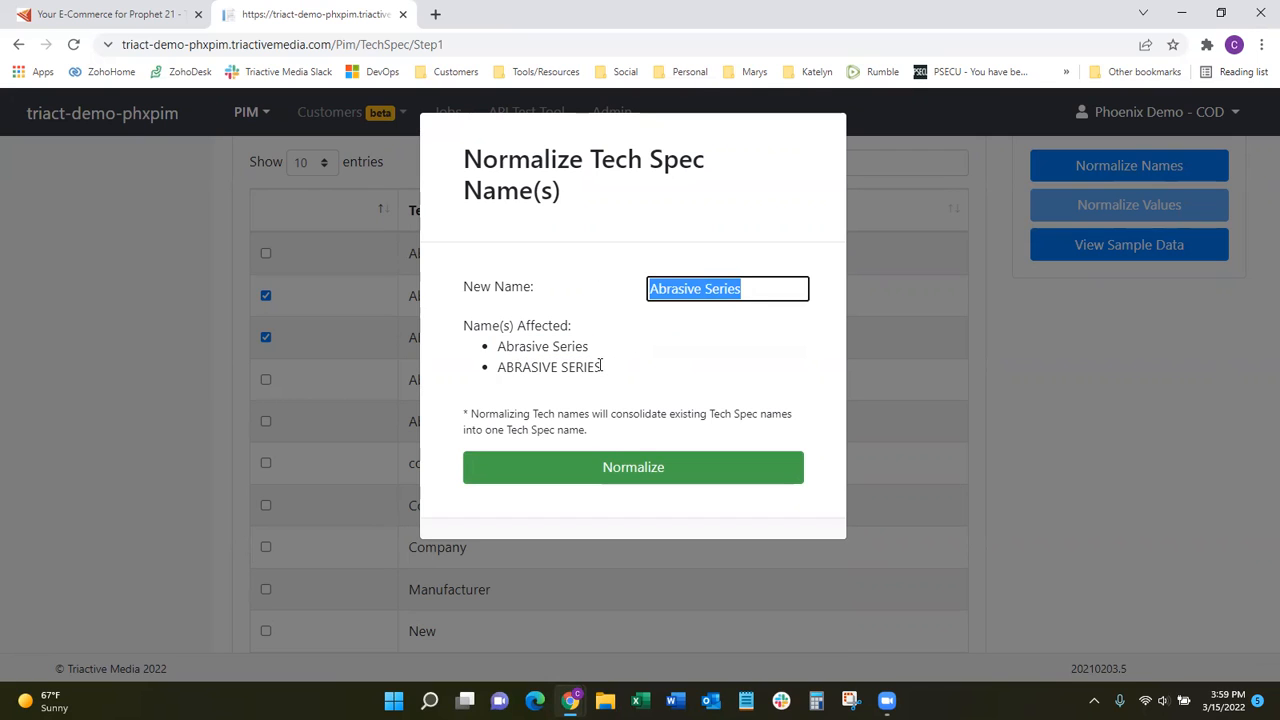
pyautogui.moveTo(601, 366); pyautogui.dragTo(494, 367)
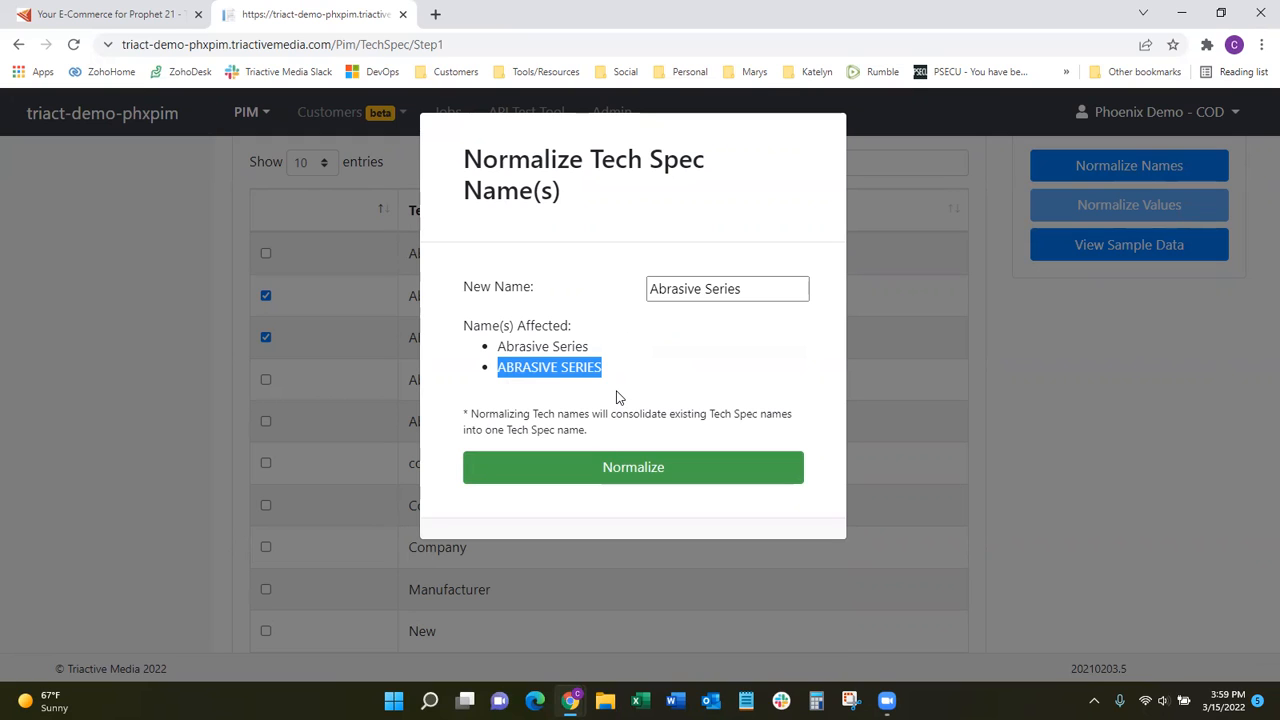
pyautogui.moveTo(754, 291); pyautogui.dragTo(634, 291)
pyautogui.click(663, 467)
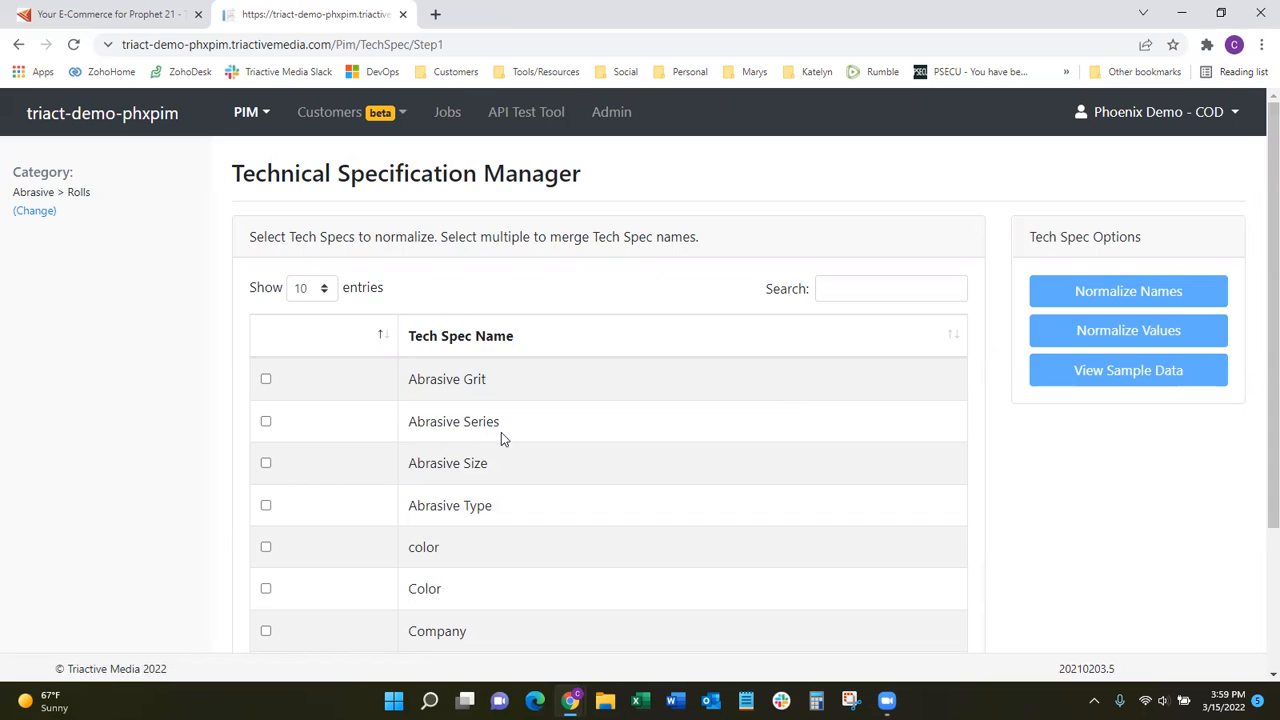
# Select the Abrasive Series tech spec and open its value normalization.
pyautogui.click(266, 421)
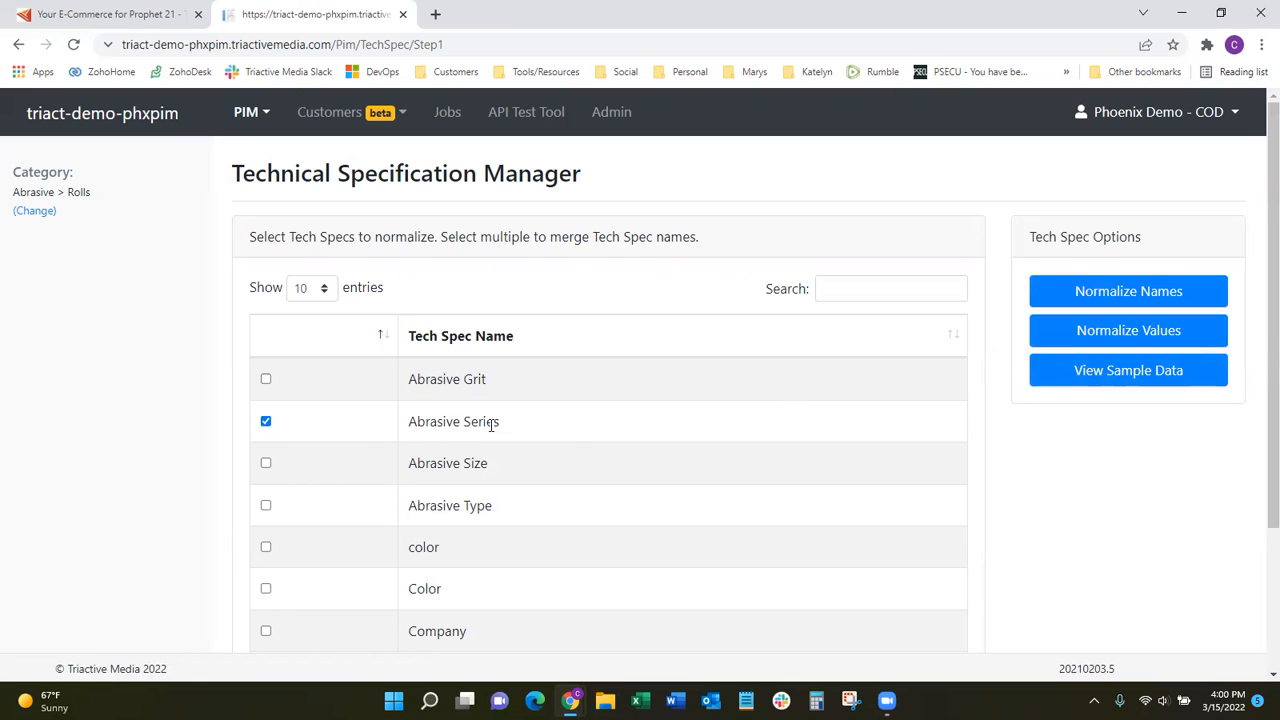
pyautogui.moveTo(512, 424); pyautogui.dragTo(394, 429)
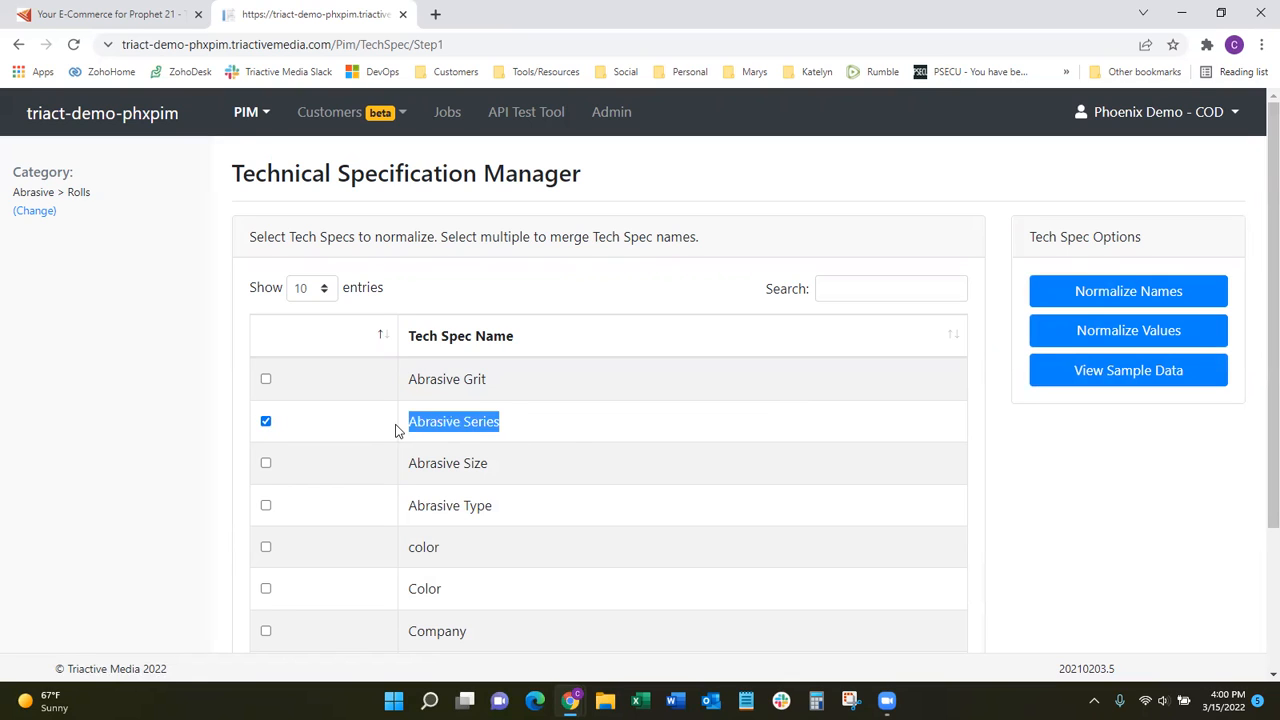
pyautogui.click(1122, 338)
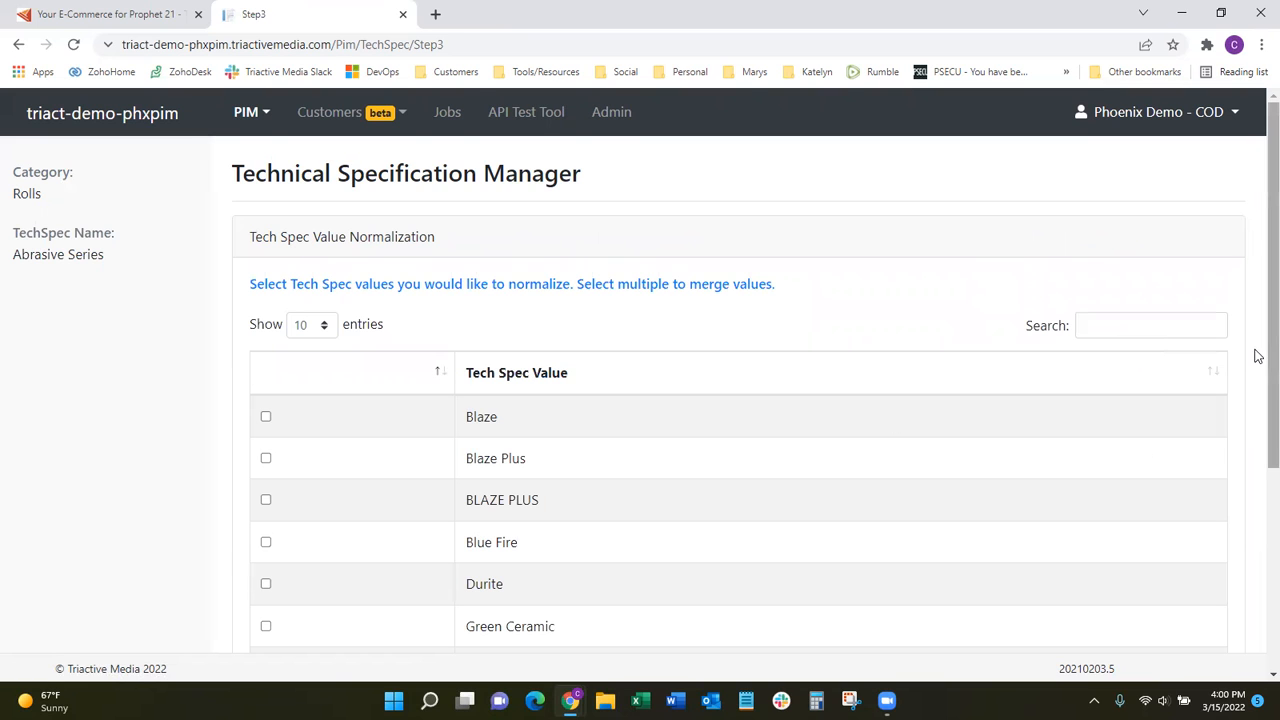
# Merge the Blaze Plus and BLAZE PLUS tech spec values into the new value Blaze Plus.
pyautogui.moveTo(1257, 340); pyautogui.dragTo(1254, 426)
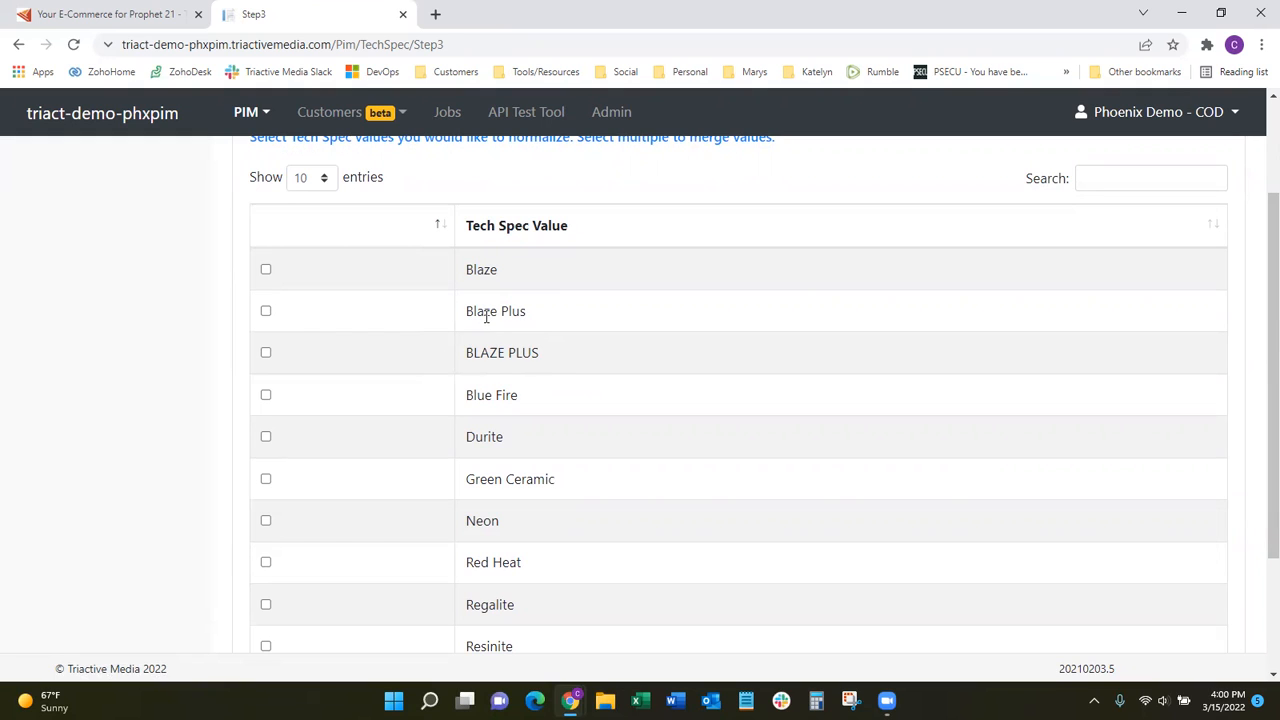
pyautogui.moveTo(532, 314); pyautogui.dragTo(453, 309)
pyautogui.moveTo(558, 352); pyautogui.dragTo(496, 362)
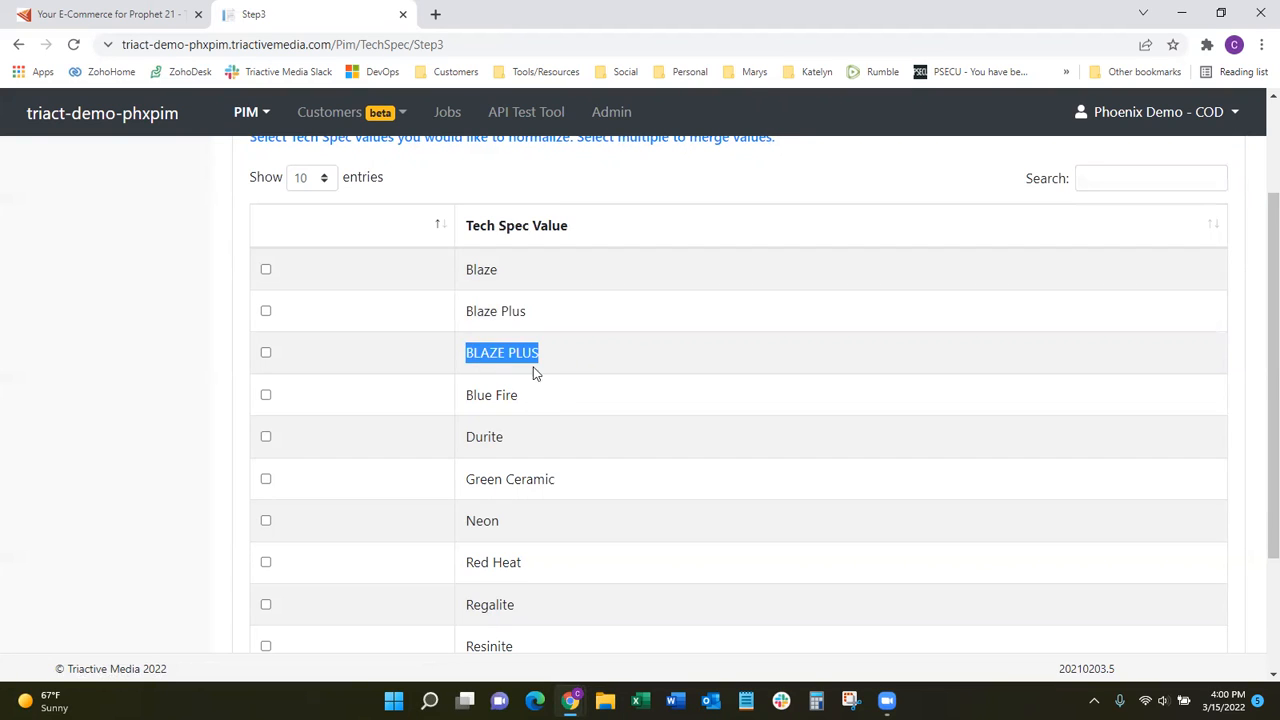
pyautogui.click(265, 311)
pyautogui.click(266, 353)
pyautogui.scroll(3, 731, 354)
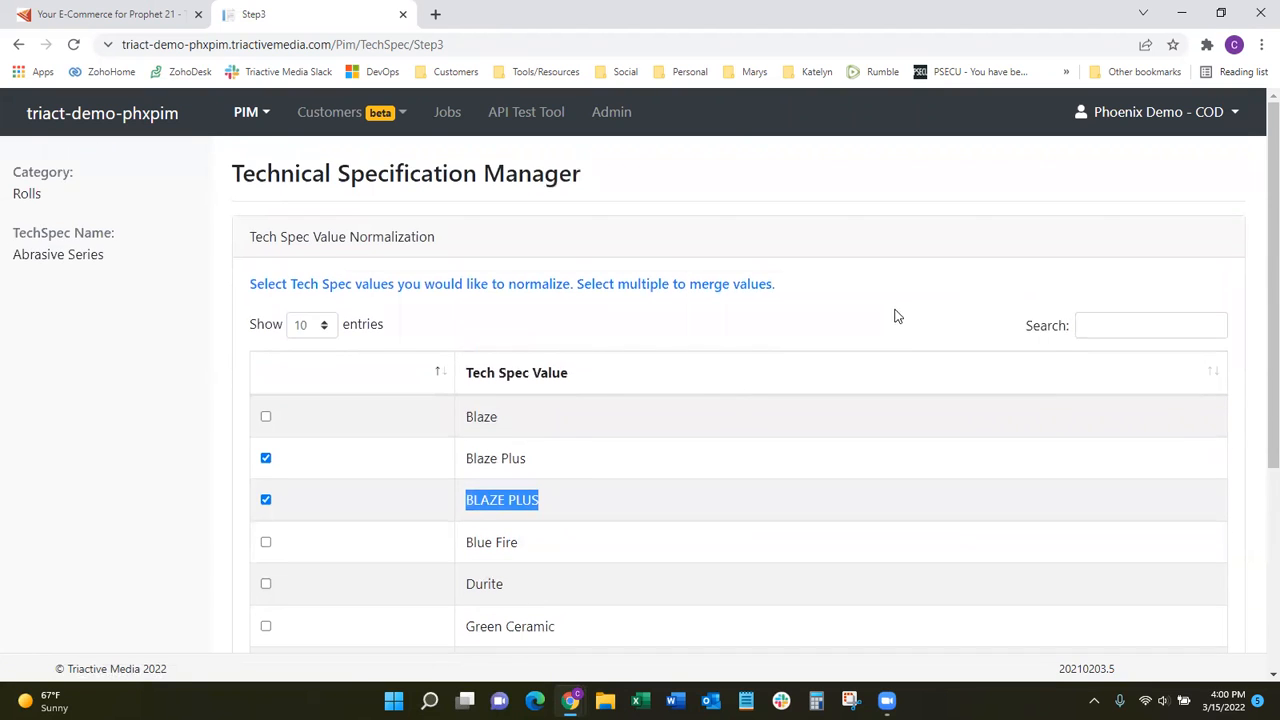
pyautogui.scroll(-5, 896, 316)
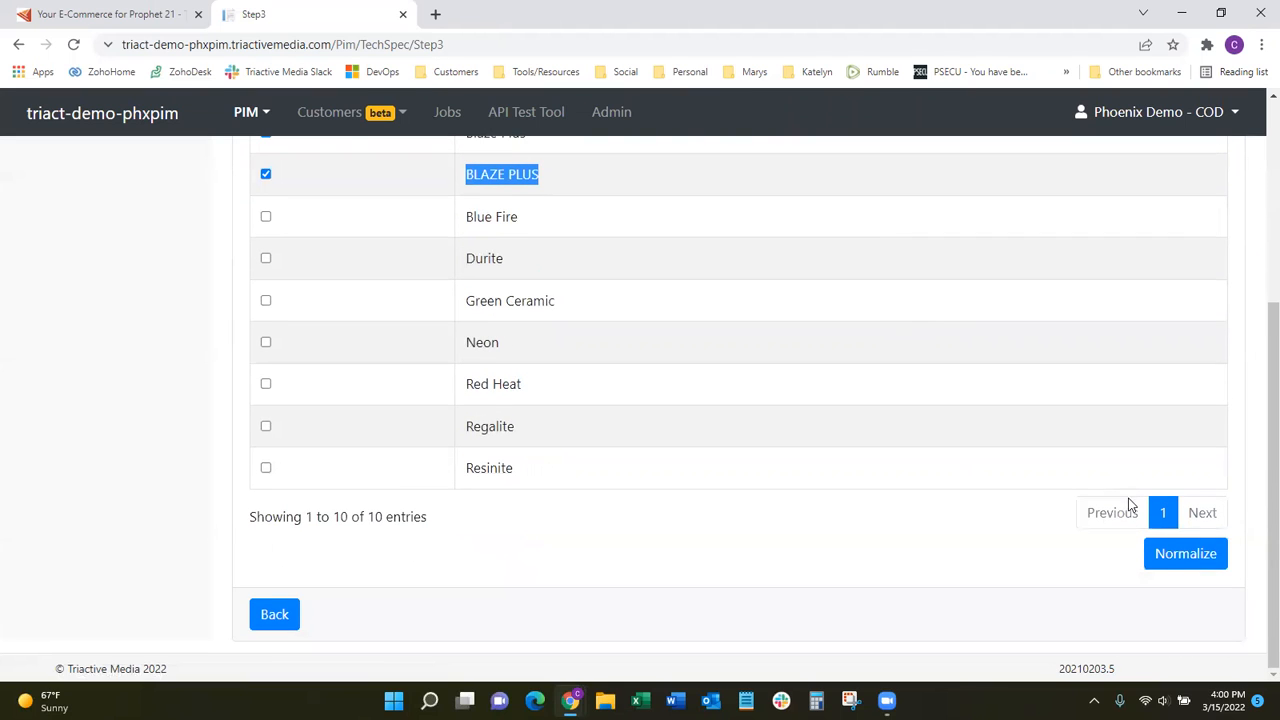
pyautogui.click(1190, 560)
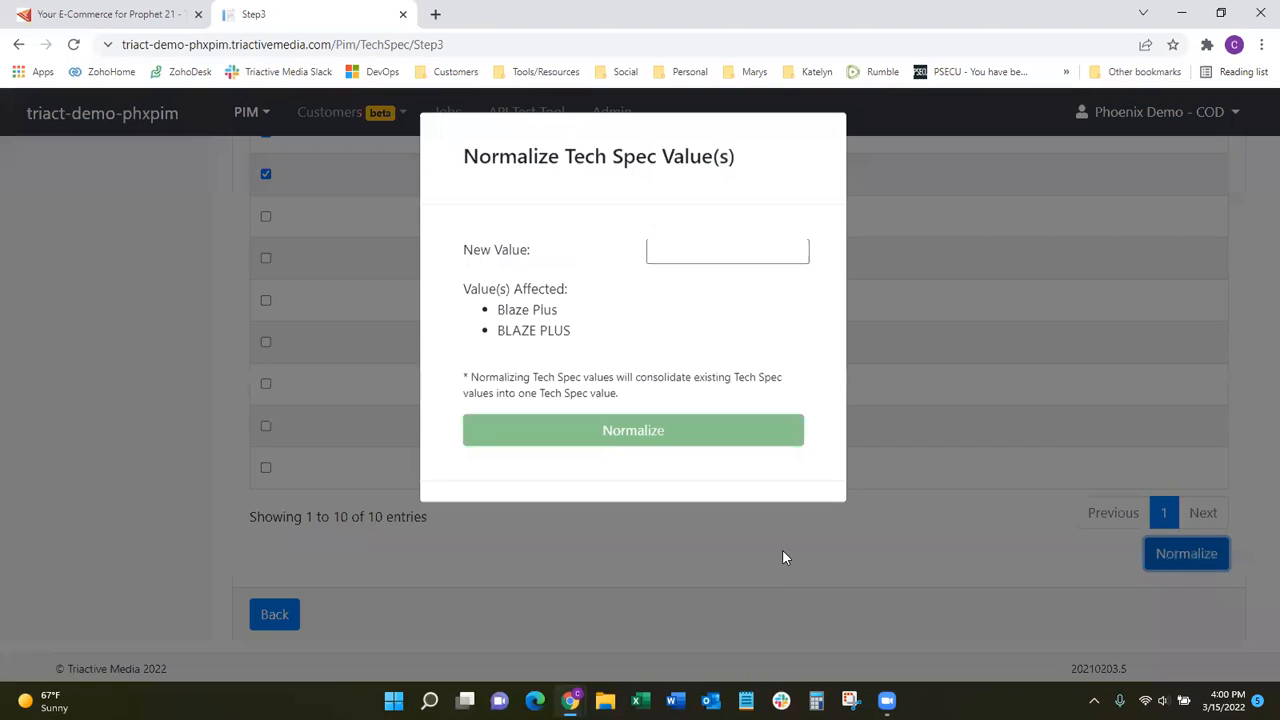
pyautogui.click(692, 252)
pyautogui.write('B')
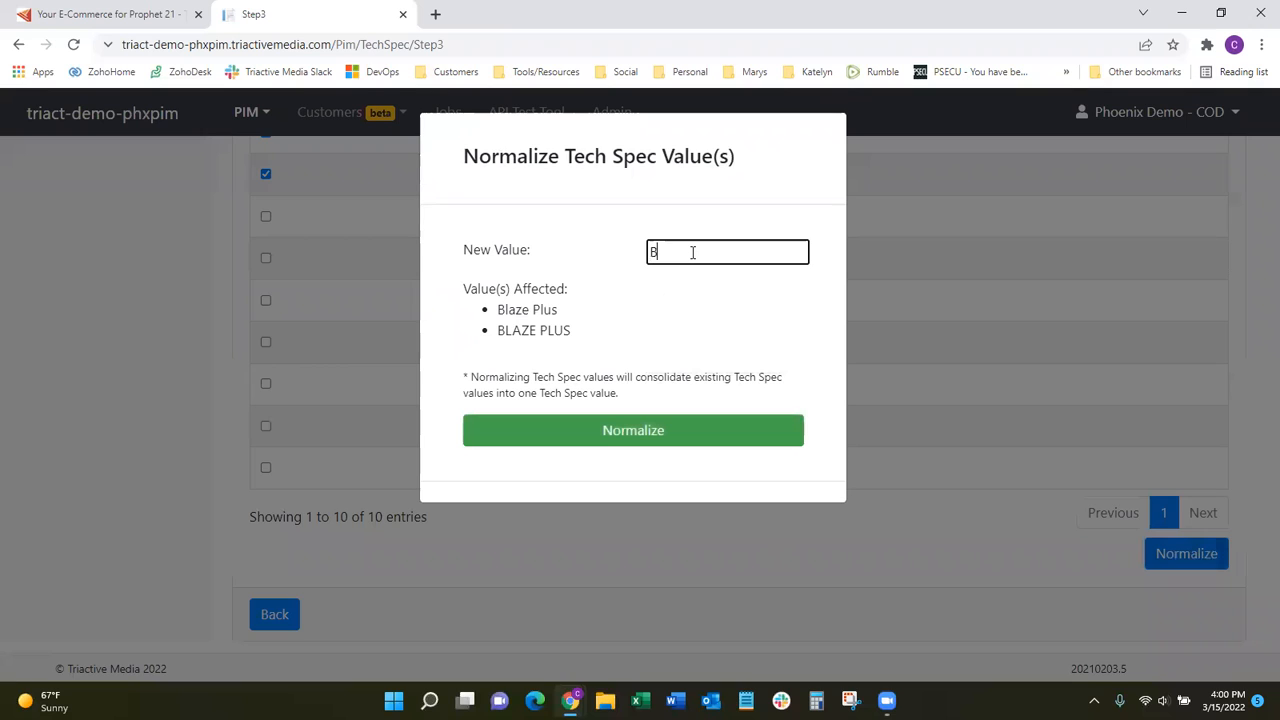
pyautogui.write('laze Plus')
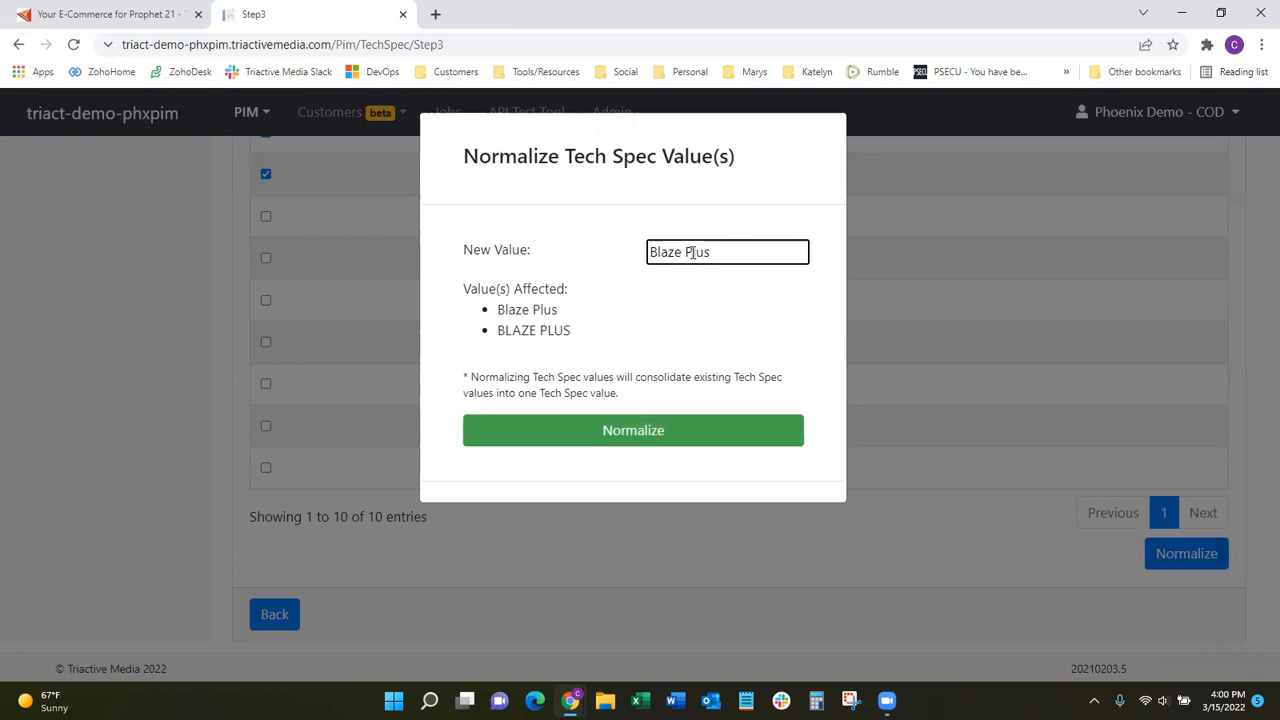
pyautogui.click(640, 435)
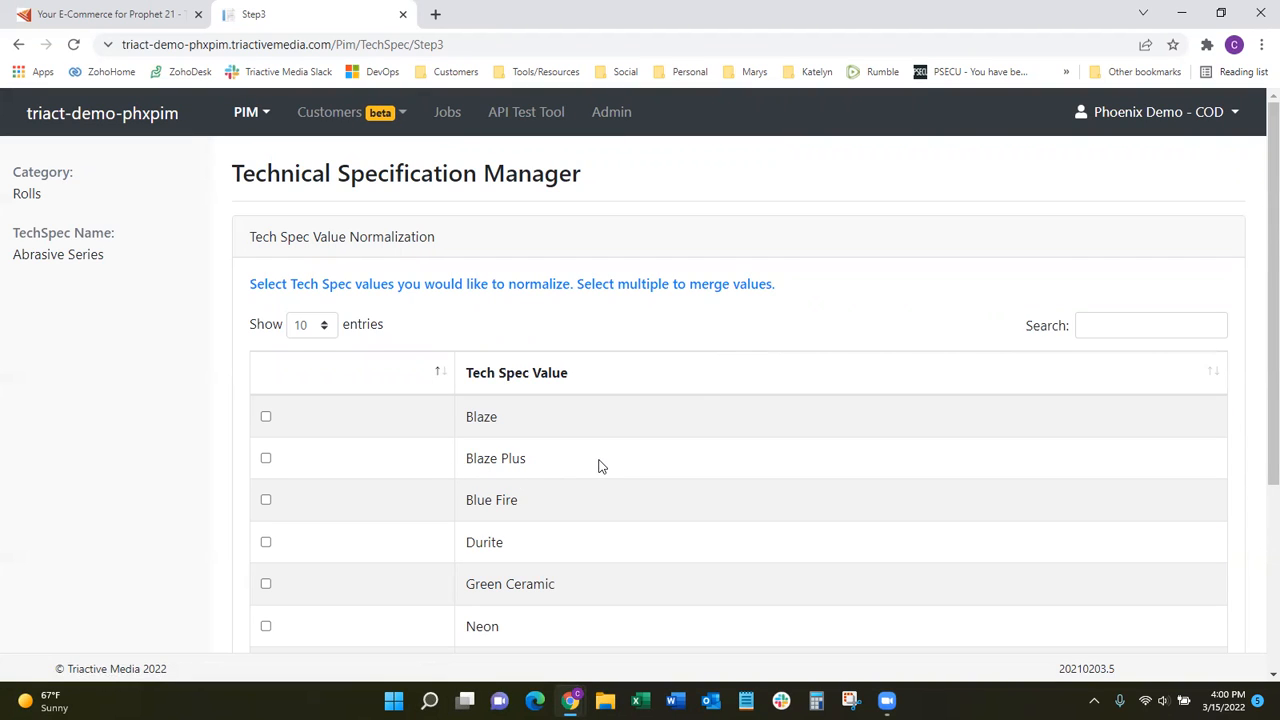
# Open product NTROLL12X25G24BLAZEPLUS-CLOTH from the Rolls category under Abrasive and view its attributes and tech specs.
pyautogui.click(230, 110)
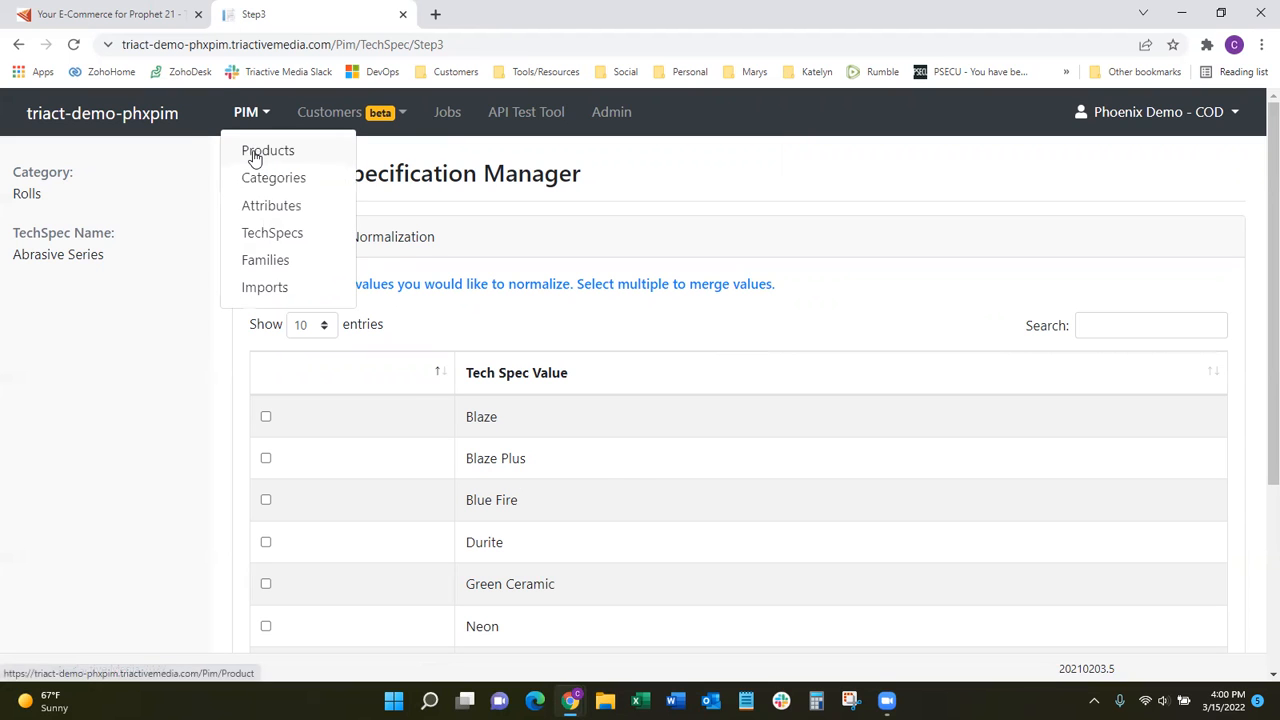
pyautogui.click(256, 153)
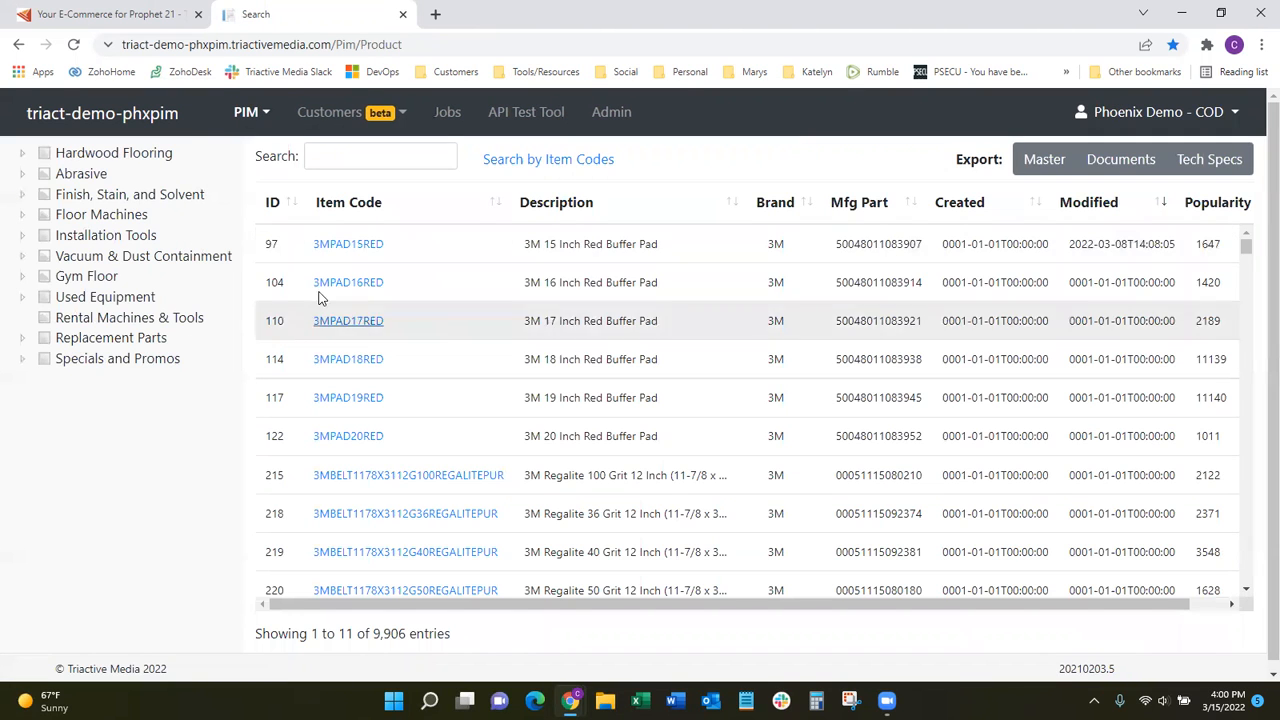
pyautogui.click(22, 174)
pyautogui.click(64, 297)
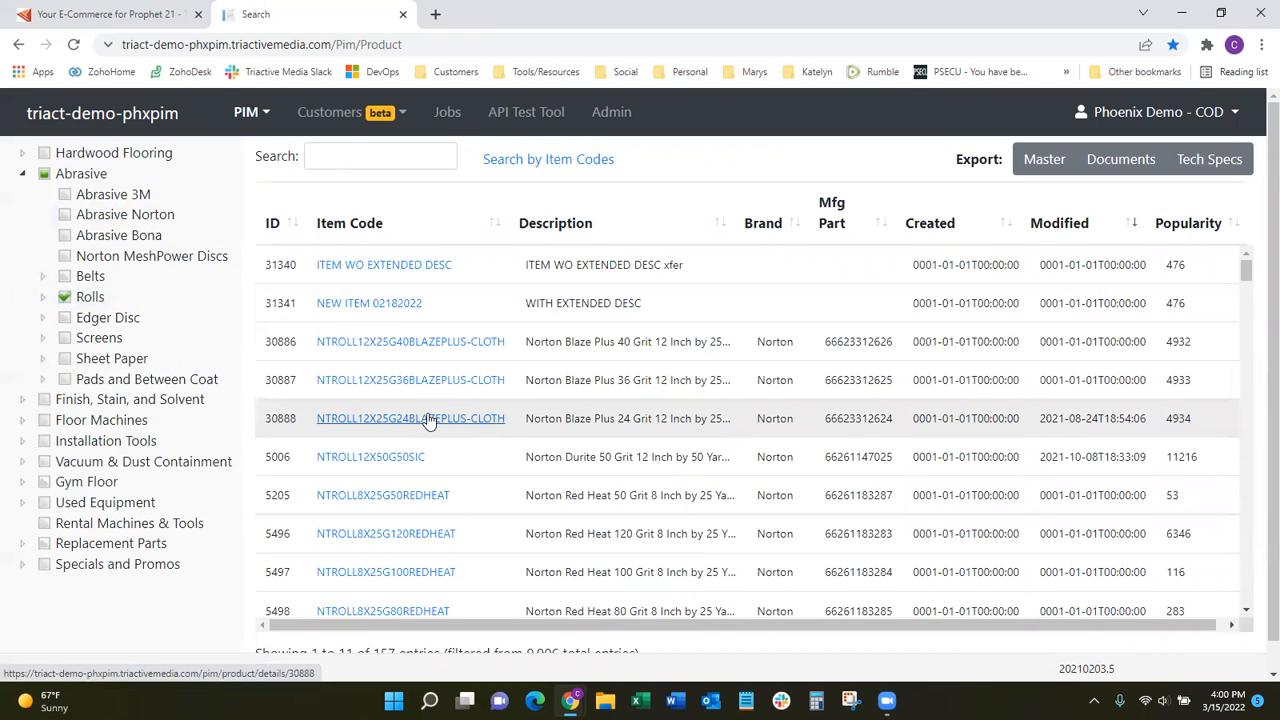
pyautogui.click(428, 420)
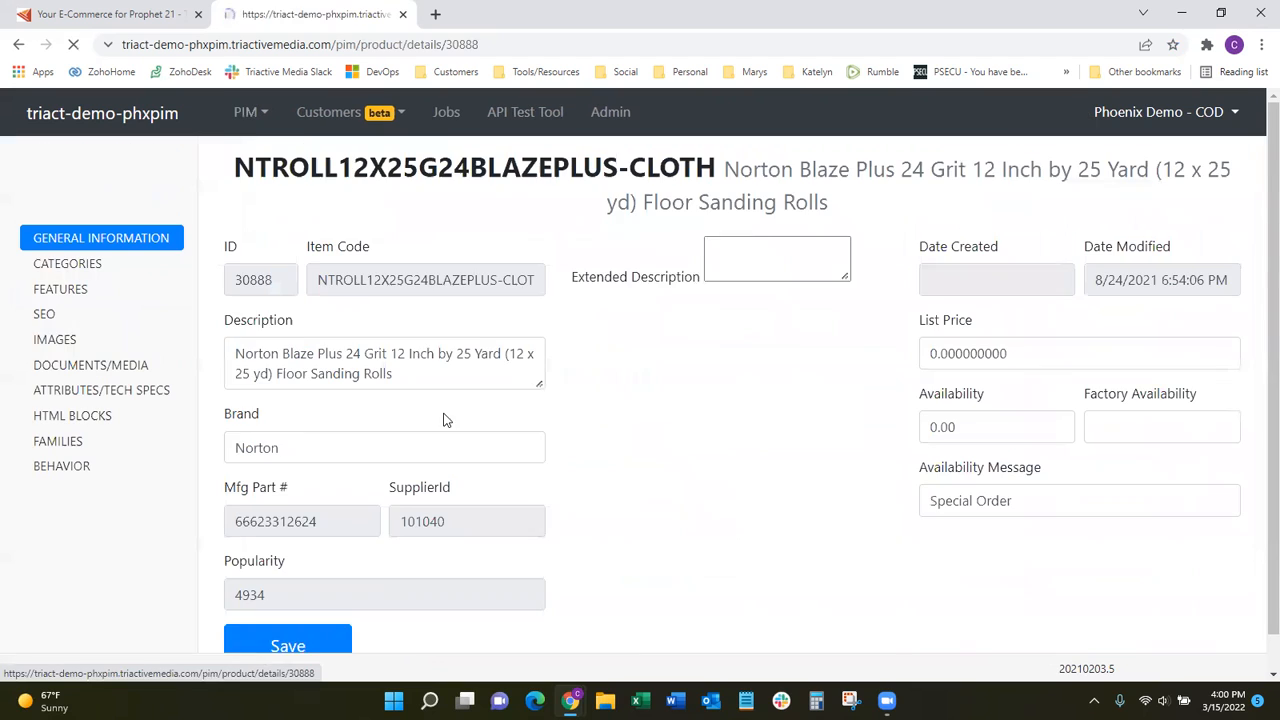
pyautogui.click(80, 390)
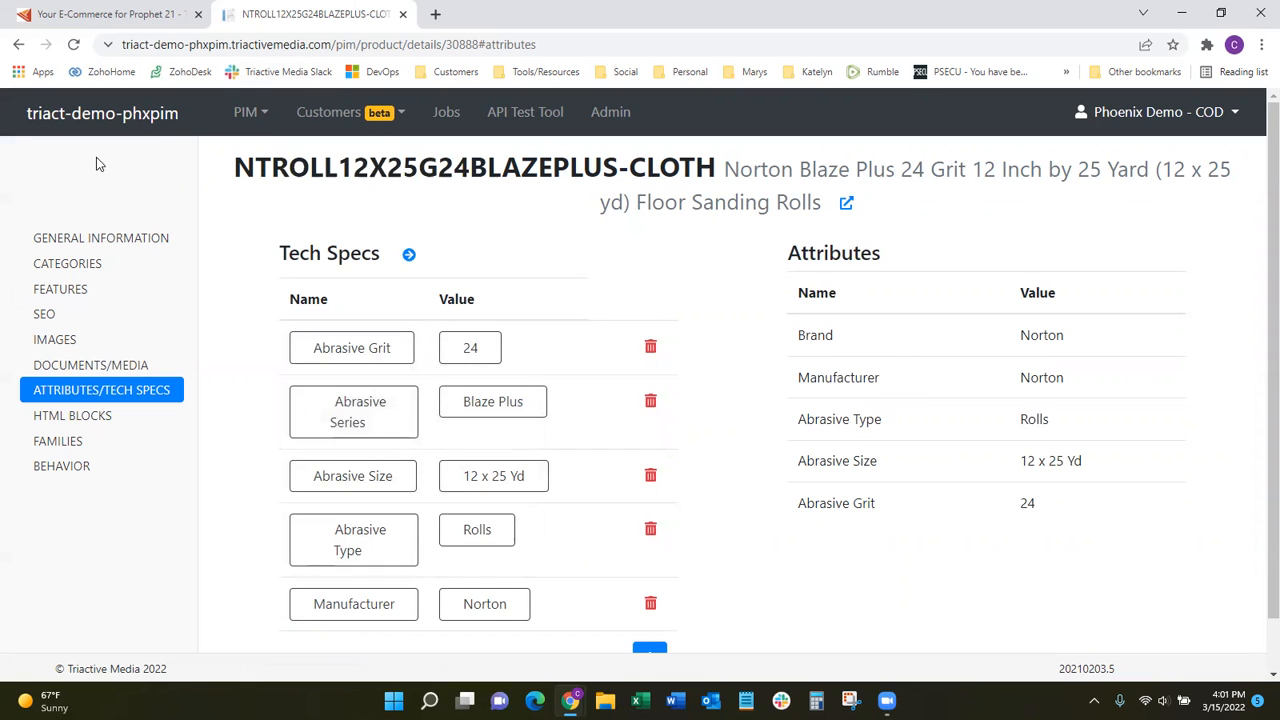
# Return to the tech spec Normalizer and load the Rolls category under Abrasive.
pyautogui.click(248, 114)
pyautogui.click(244, 115)
pyautogui.click(244, 115)
pyautogui.click(244, 115)
pyautogui.click(244, 115)
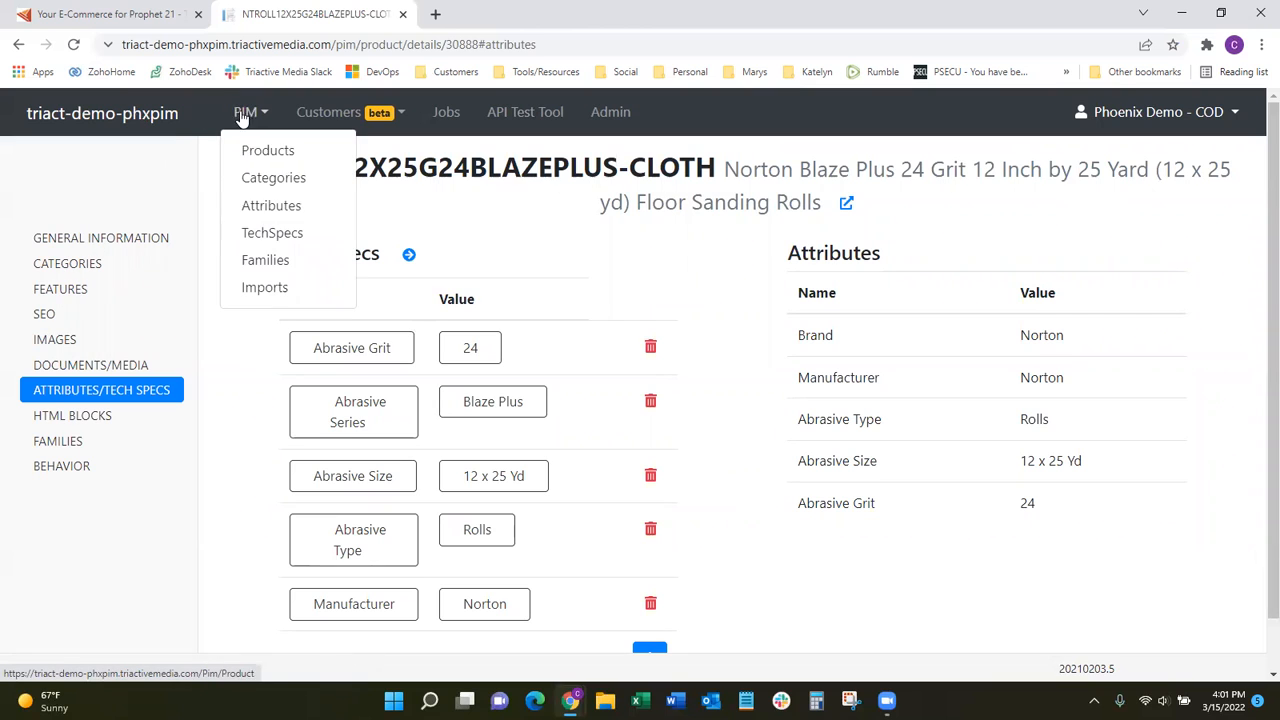
pyautogui.click(263, 234)
pyautogui.click(80, 238)
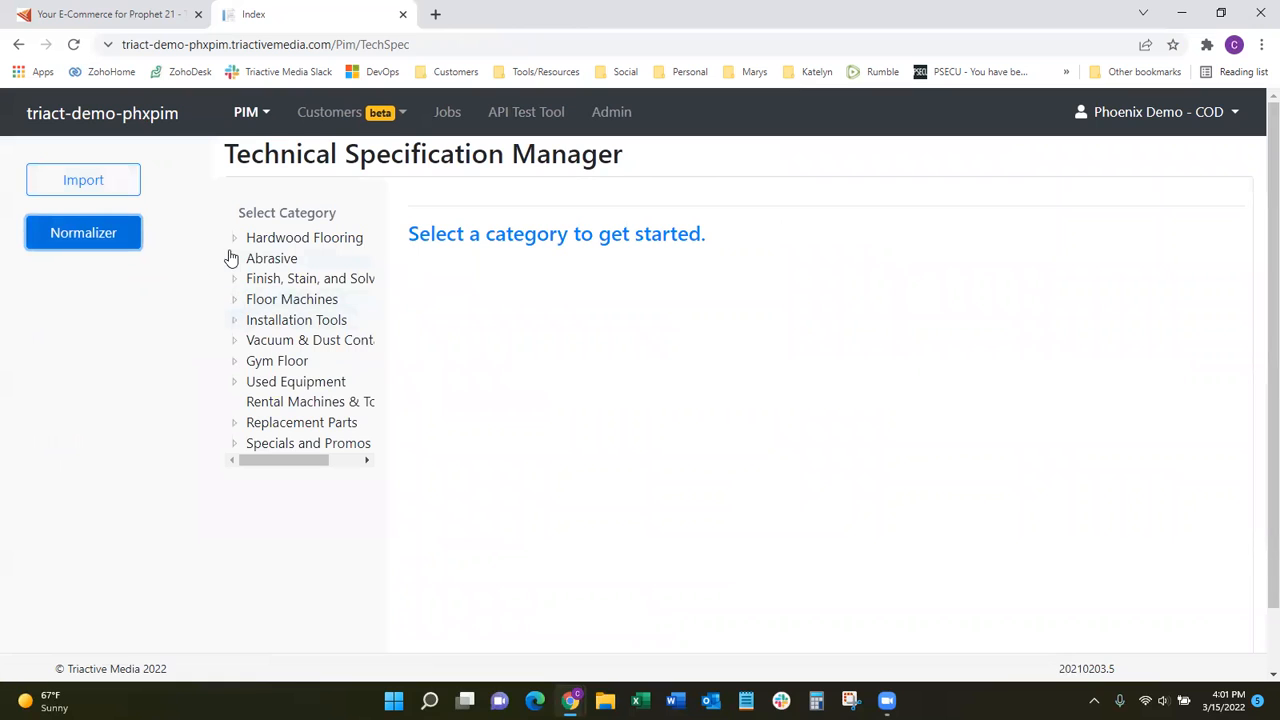
pyautogui.click(234, 258)
pyautogui.click(254, 381)
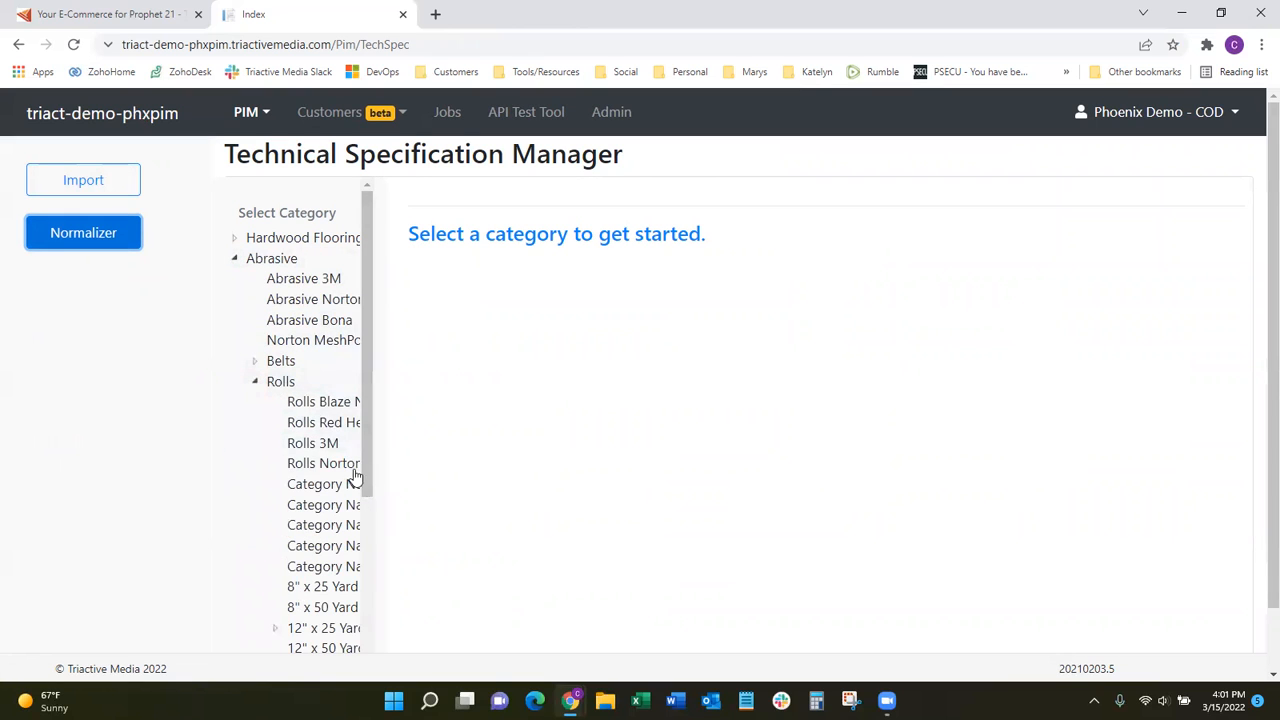
pyautogui.click(282, 382)
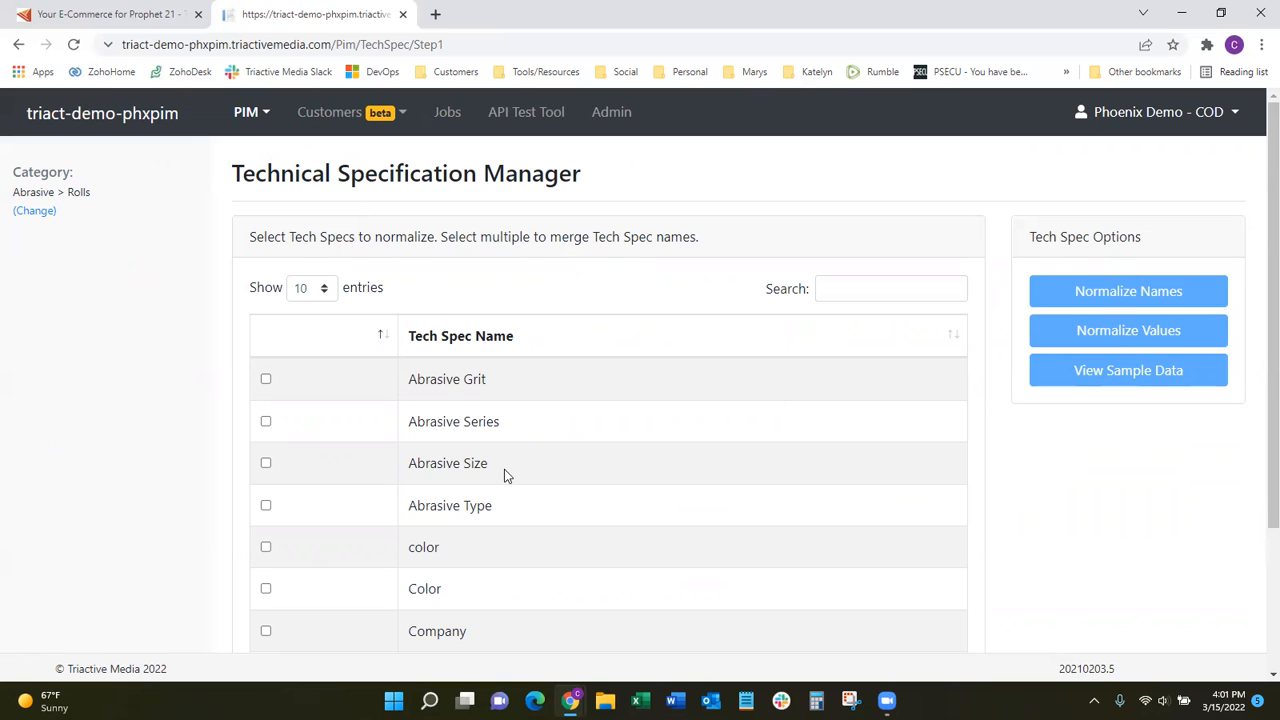
# Select the color and Color tech specs and view their sample items and values.
pyautogui.click(265, 547)
pyautogui.click(266, 589)
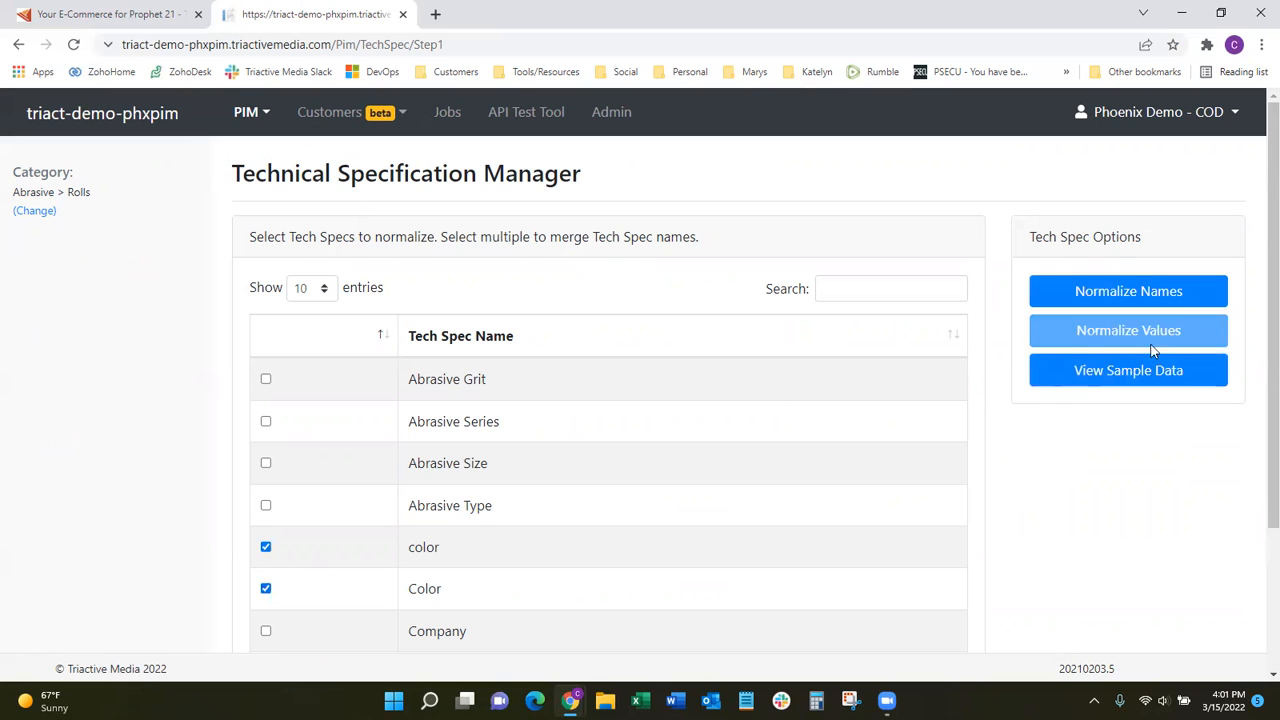
pyautogui.click(1151, 372)
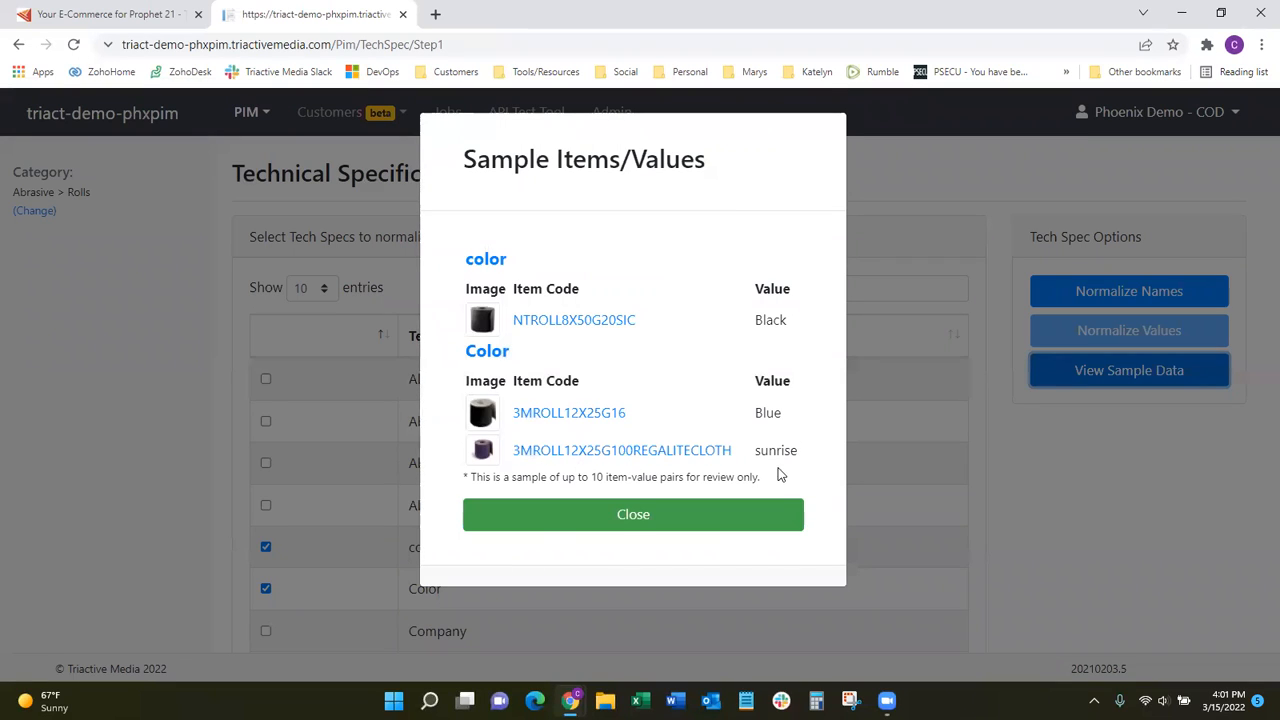
pyautogui.click(640, 516)
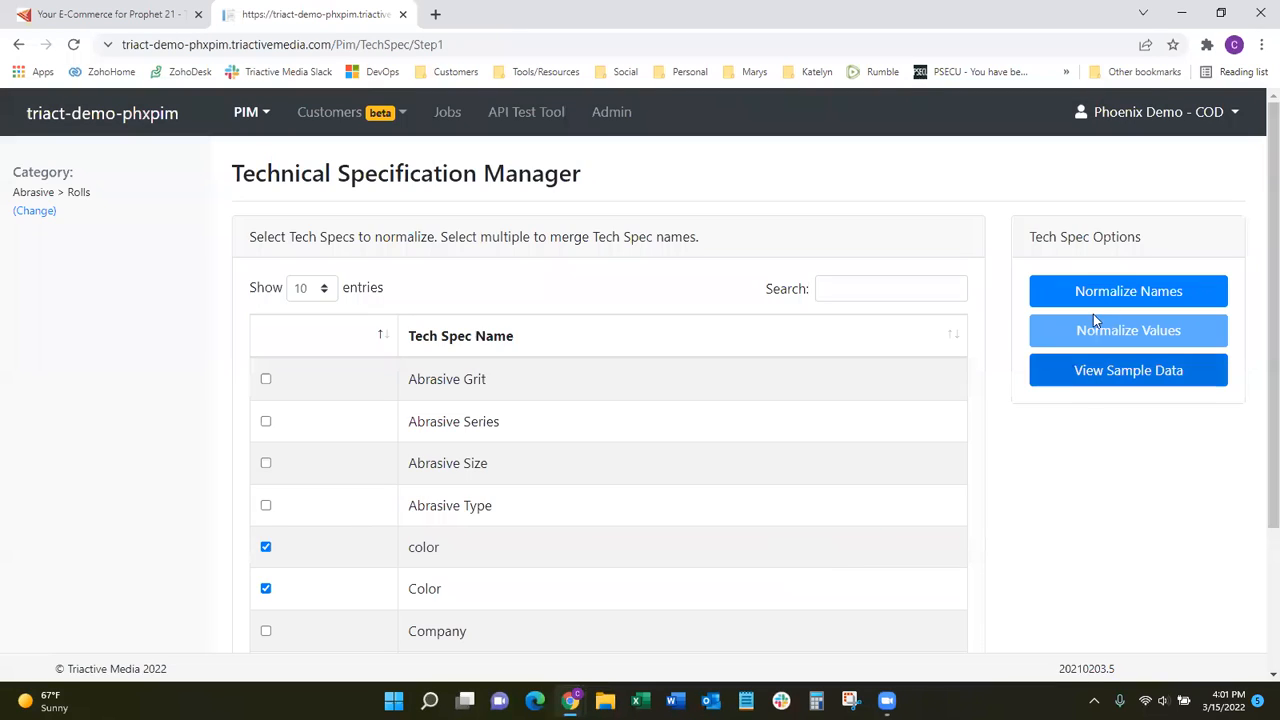
pyautogui.click(1097, 290)
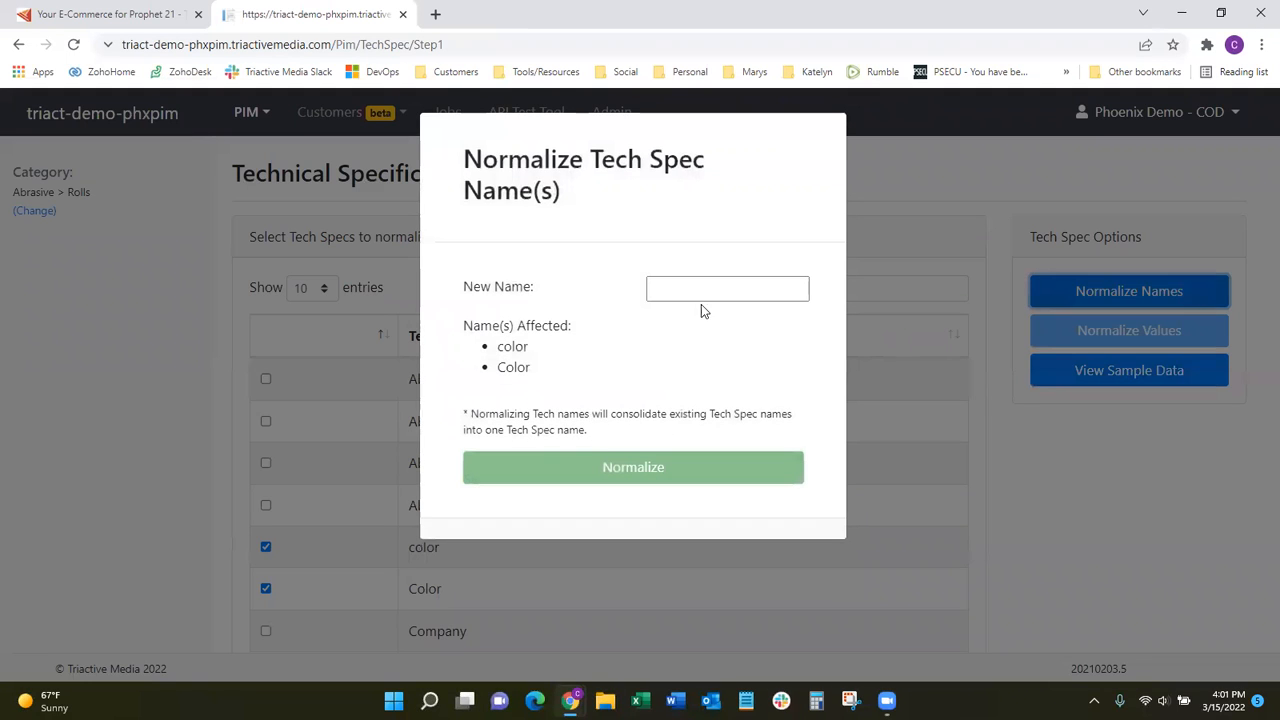
pyautogui.click(757, 290)
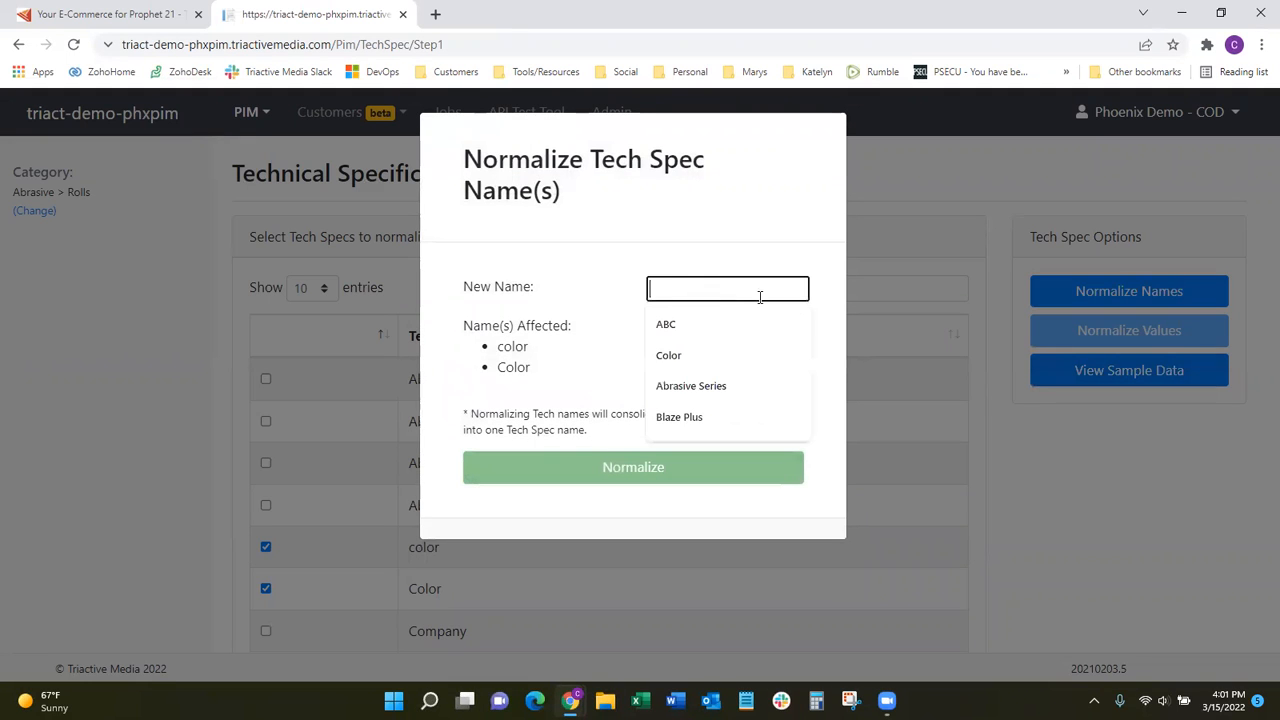
pyautogui.click(668, 355)
pyautogui.click(909, 318)
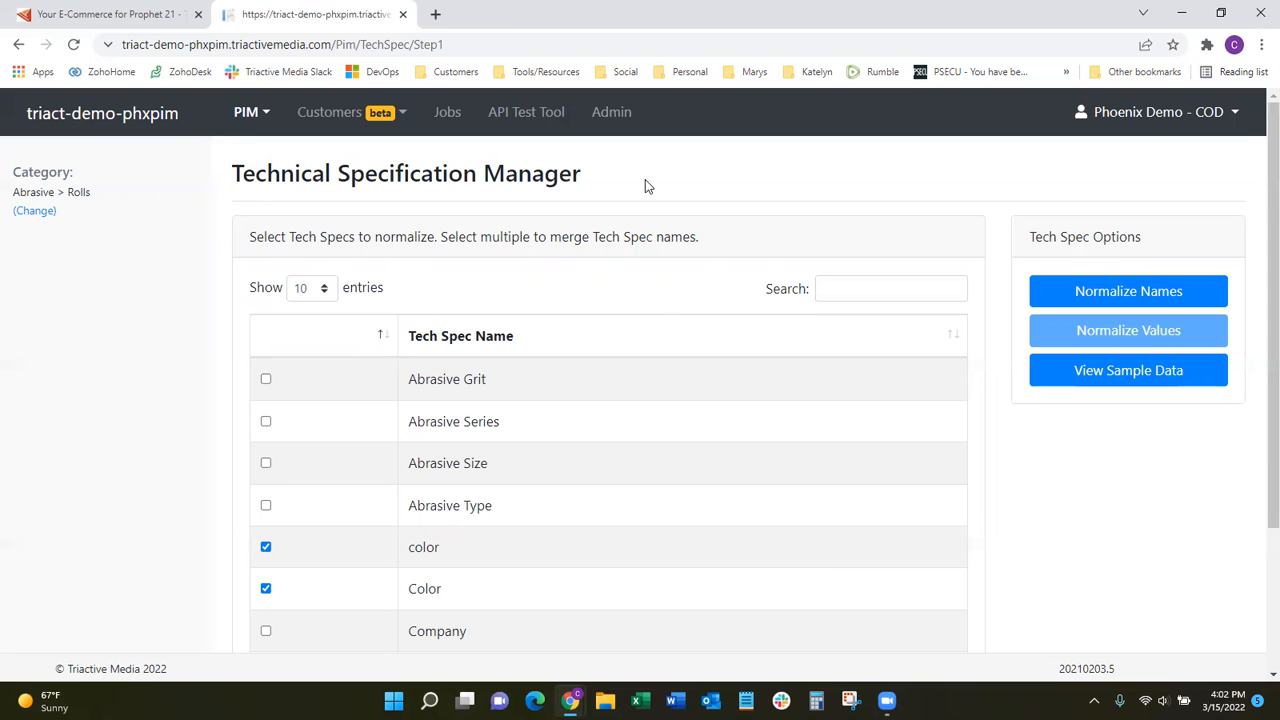
# Switch to the Triactive website's home page.
pyautogui.click(27, 9)
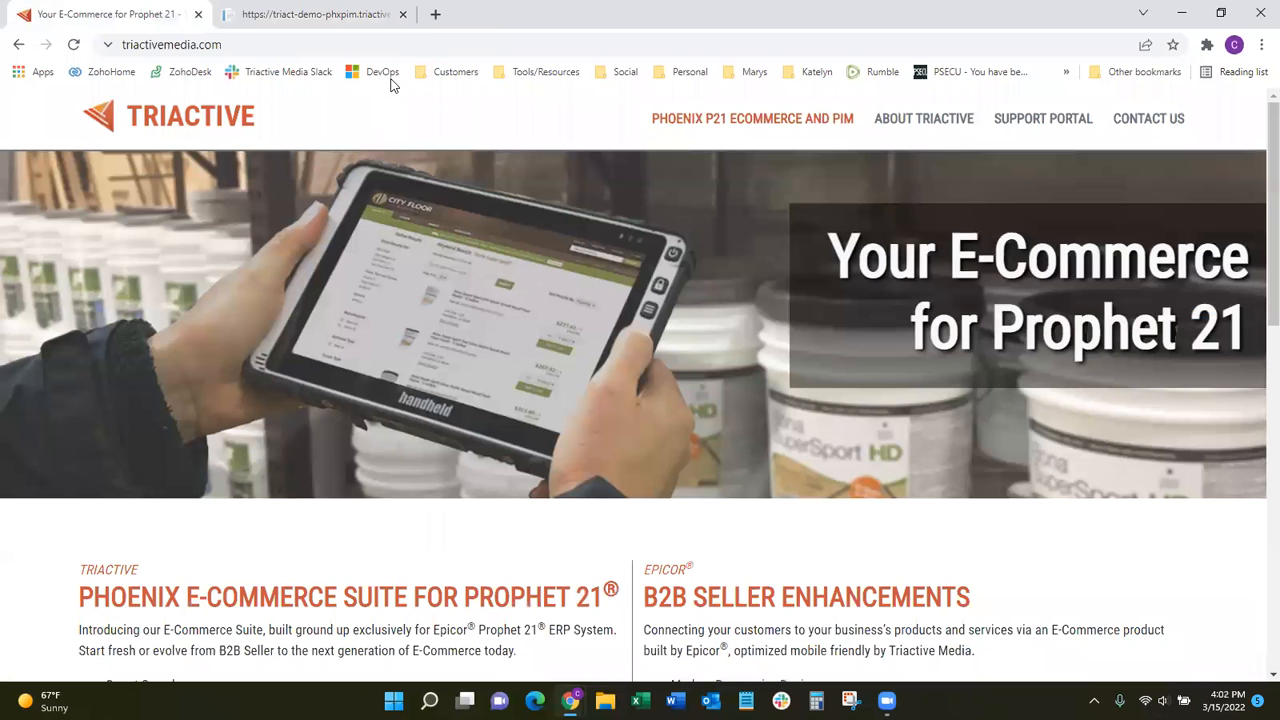